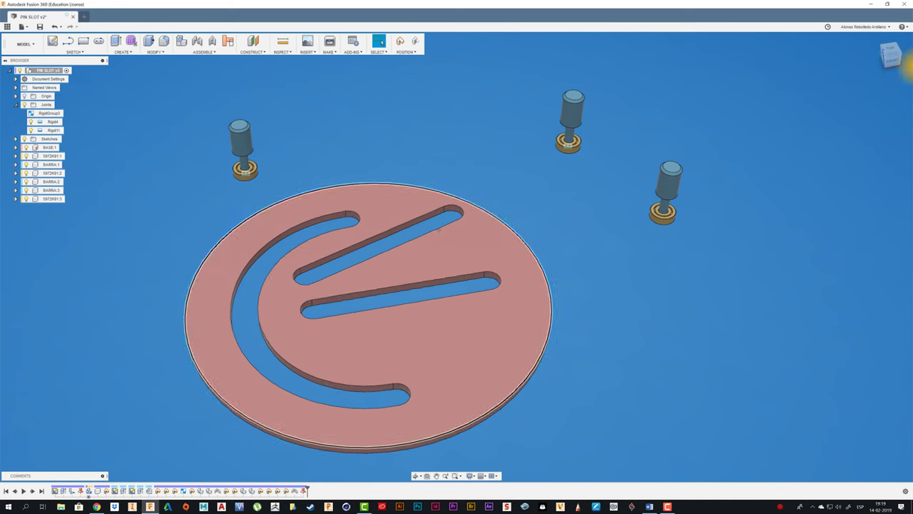
Step: Zoom in on the disc and move the right pin toward it
{"action": "left_click", "coordinate": [891, 49]}
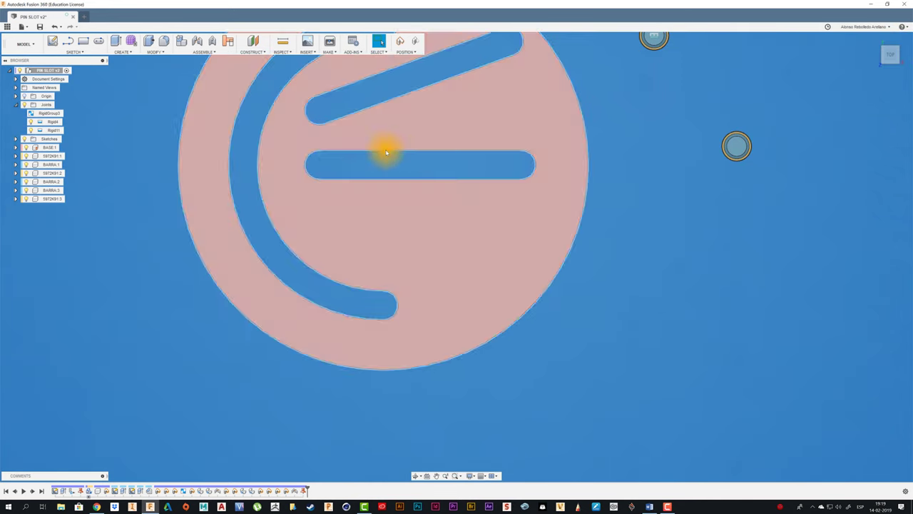
{"action": "scroll", "coordinate": [471, 254], "scroll_direction": "down", "scroll_amount": 3}
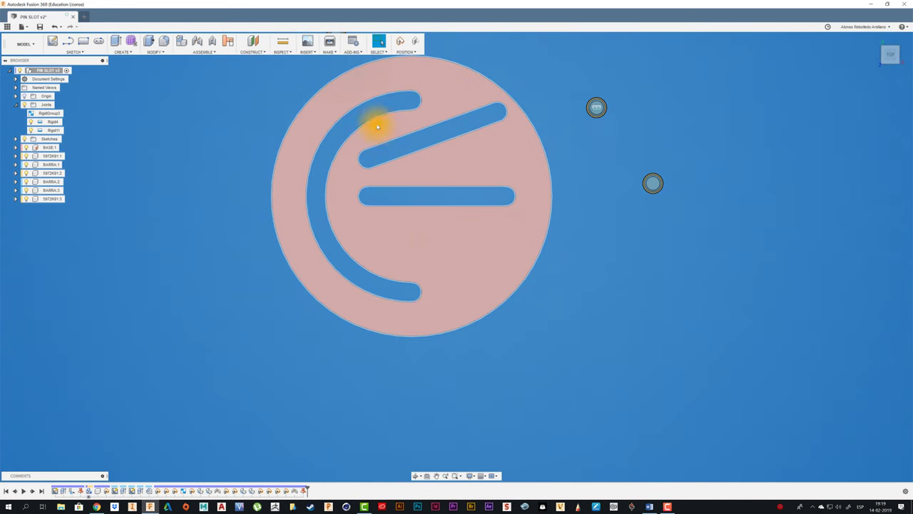
{"action": "key", "text": "F6"}
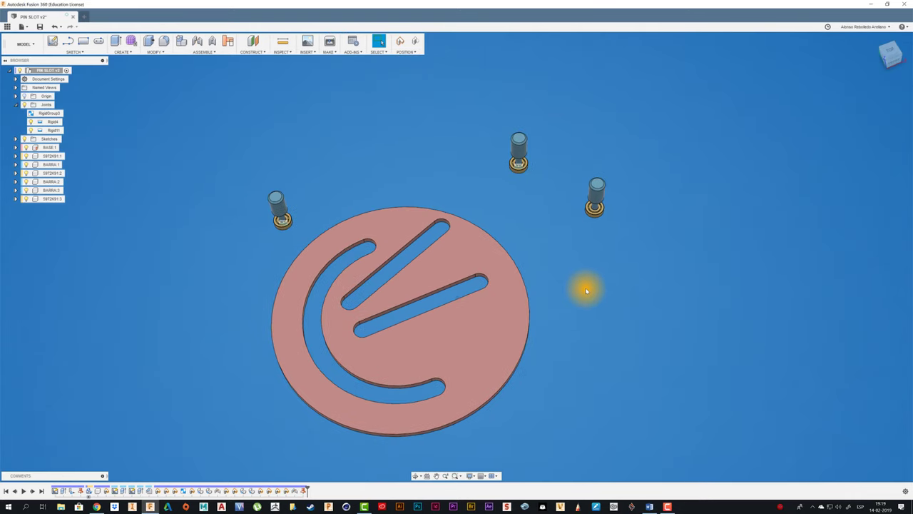
{"action": "scroll", "coordinate": [588, 288], "scroll_direction": "up", "scroll_amount": 1}
{"action": "scroll", "coordinate": [589, 285], "scroll_direction": "up", "scroll_amount": 1}
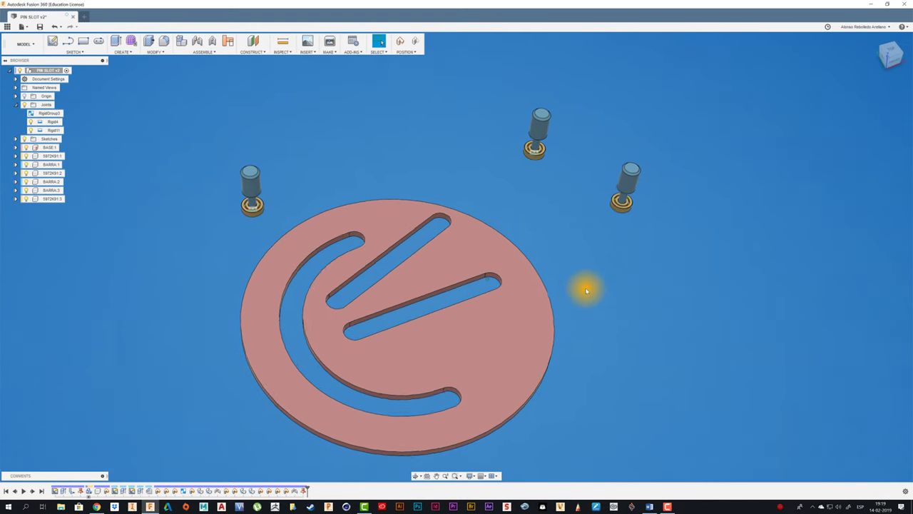
{"action": "scroll", "coordinate": [592, 279], "scroll_direction": "up", "scroll_amount": 1}
{"action": "scroll", "coordinate": [596, 272], "scroll_direction": "up", "scroll_amount": 1}
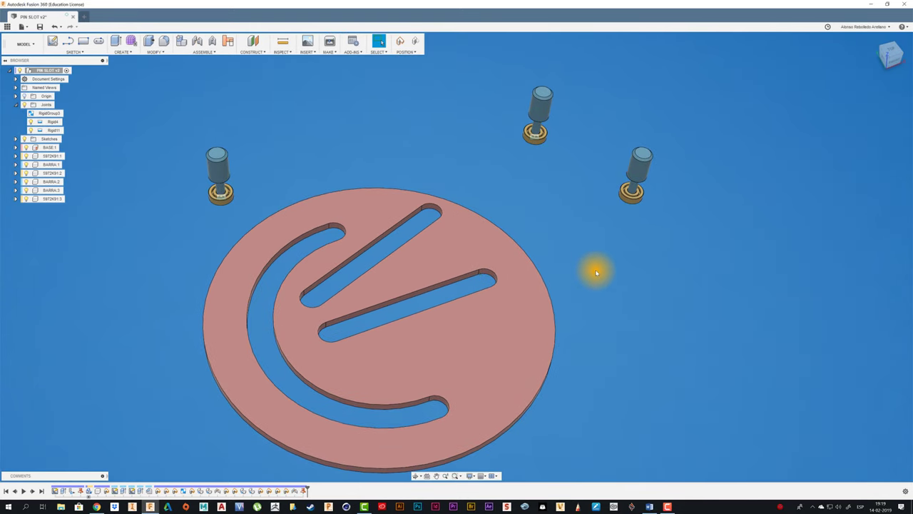
{"action": "scroll", "coordinate": [607, 245], "scroll_direction": "up", "scroll_amount": 1}
{"action": "scroll", "coordinate": [607, 245], "scroll_direction": "up", "scroll_amount": 1}
{"action": "scroll", "coordinate": [607, 245], "scroll_direction": "up", "scroll_amount": 1}
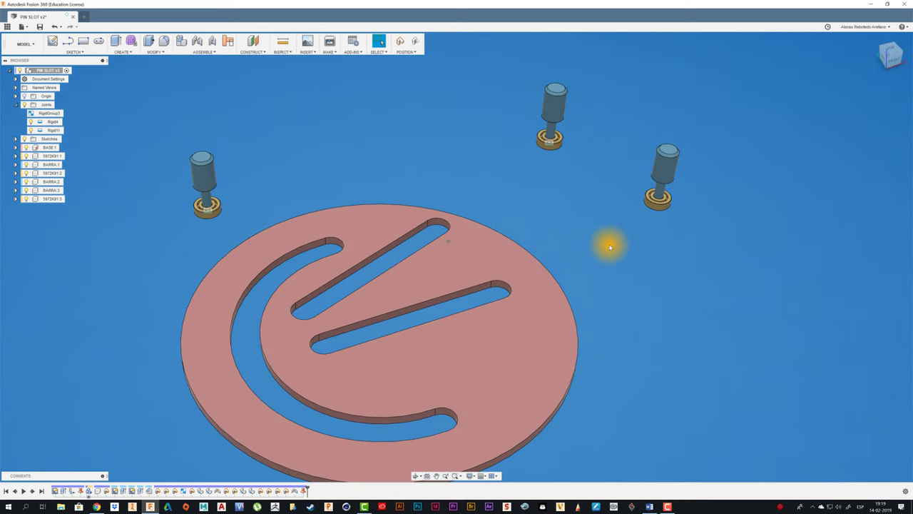
{"action": "scroll", "coordinate": [626, 241], "scroll_direction": "up", "scroll_amount": 1}
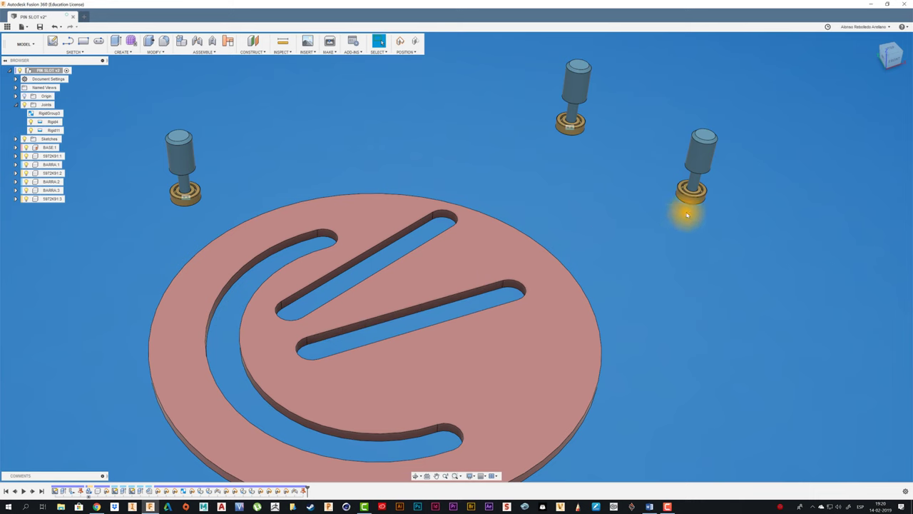
{"action": "left_click_drag", "start_coordinate": [695, 205], "coordinate": [643, 216]}
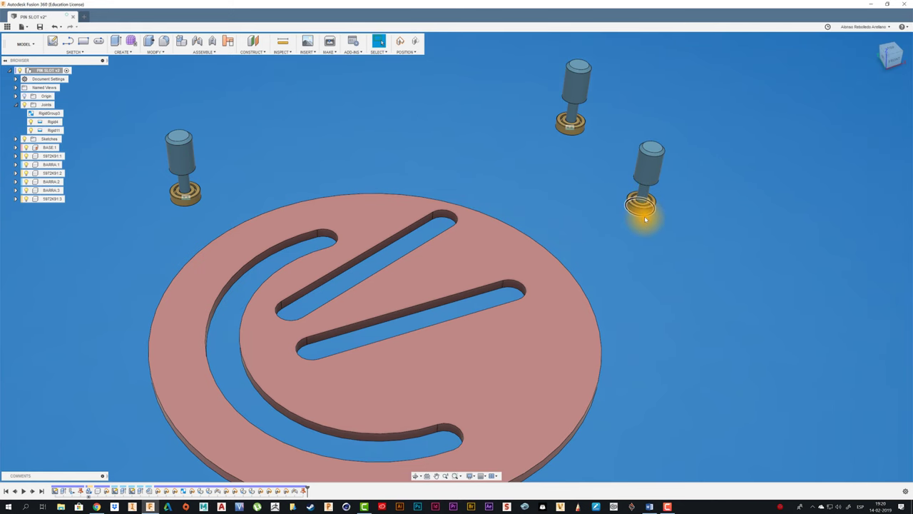
{"action": "left_click_drag", "start_coordinate": [644, 217], "coordinate": [575, 264]}
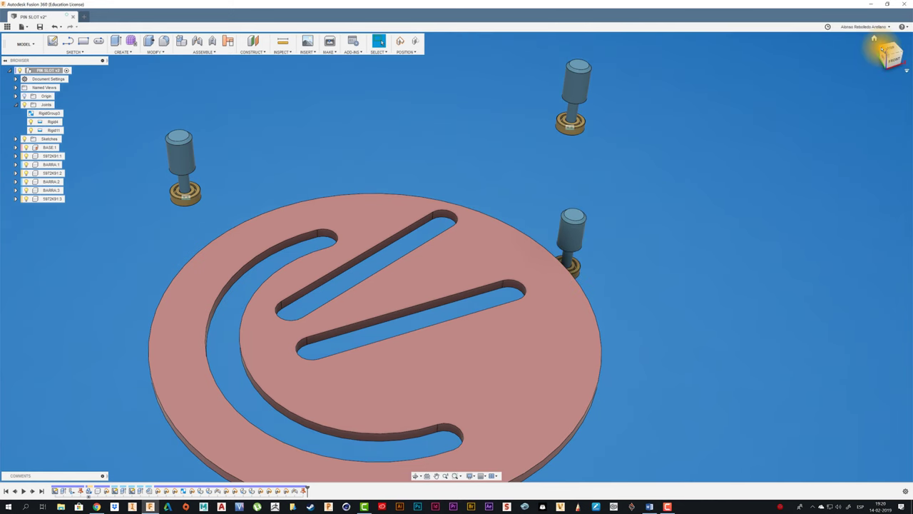
Step: From the top view, fit a pin at the horizontal slot's end, then pull it back out right
{"action": "left_click", "coordinate": [891, 48]}
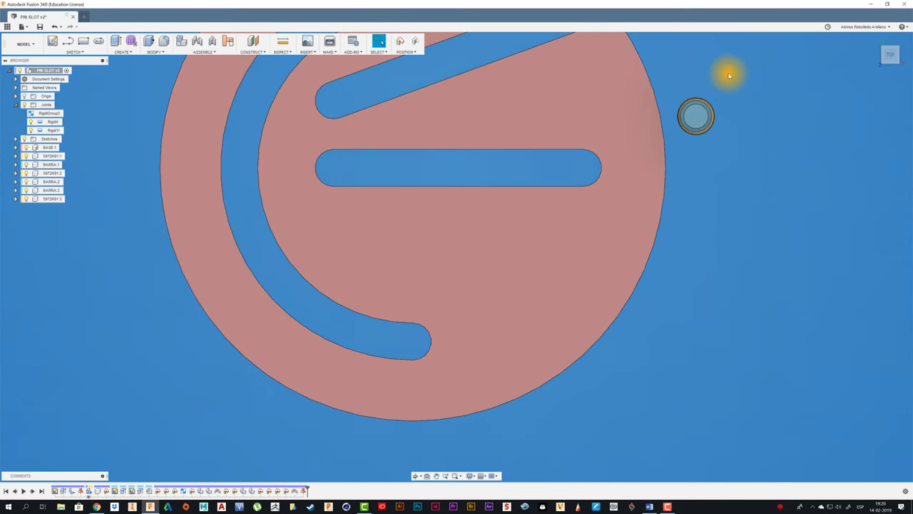
{"action": "mouse_move", "coordinate": [685, 133]}
{"action": "left_mouse_down"}
{"action": "mouse_move", "coordinate": [544, 210]}
{"action": "mouse_move", "coordinate": [214, 202]}
{"action": "left_mouse_up"}
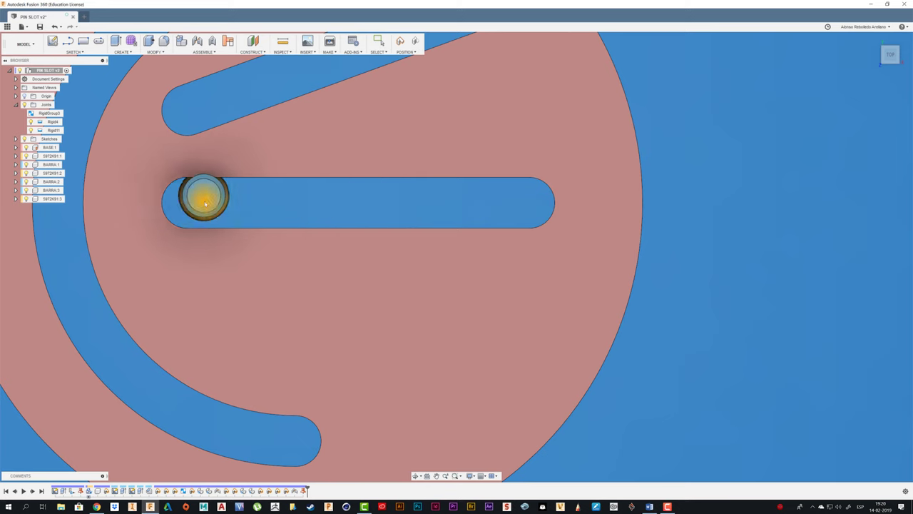
{"action": "mouse_move", "coordinate": [321, 207]}
{"action": "left_mouse_down"}
{"action": "mouse_move", "coordinate": [663, 212]}
{"action": "mouse_move", "coordinate": [713, 198]}
{"action": "left_mouse_up"}
{"action": "middle_click_drag", "start_coordinate": [714, 197], "coordinate": [675, 167], "text": "shift"}
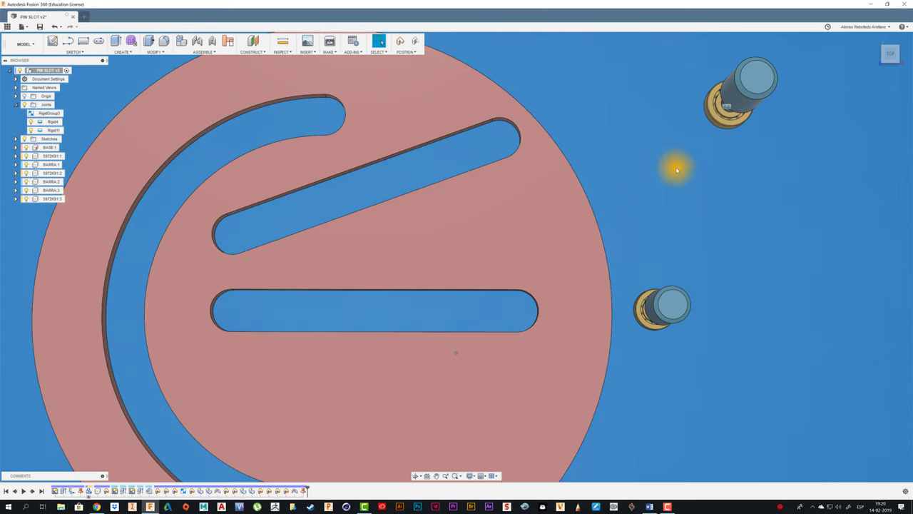
Step: Fit a pin into the angled slot's upper end and check it in 3D
{"action": "left_click", "coordinate": [891, 55]}
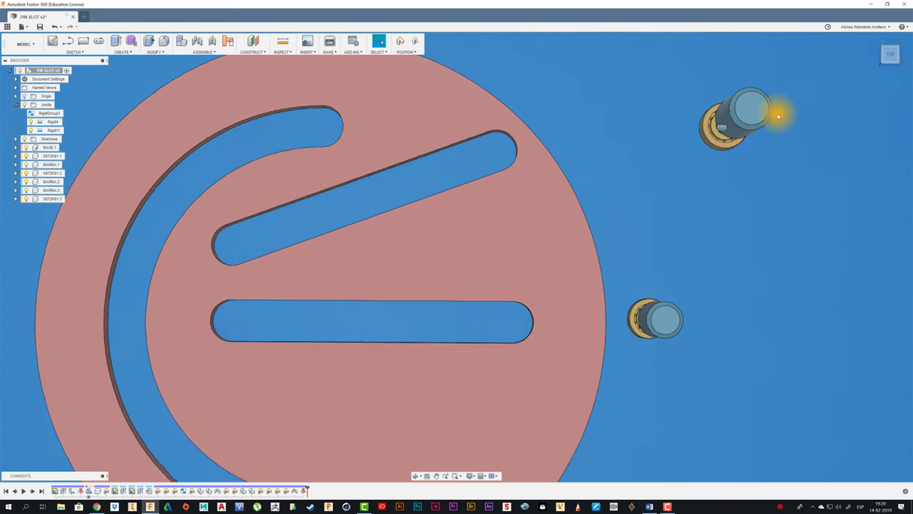
{"action": "mouse_move", "coordinate": [738, 107]}
{"action": "left_mouse_down"}
{"action": "mouse_move", "coordinate": [520, 122]}
{"action": "mouse_move", "coordinate": [212, 224]}
{"action": "mouse_move", "coordinate": [535, 106]}
{"action": "mouse_move", "coordinate": [742, 123]}
{"action": "left_mouse_up"}
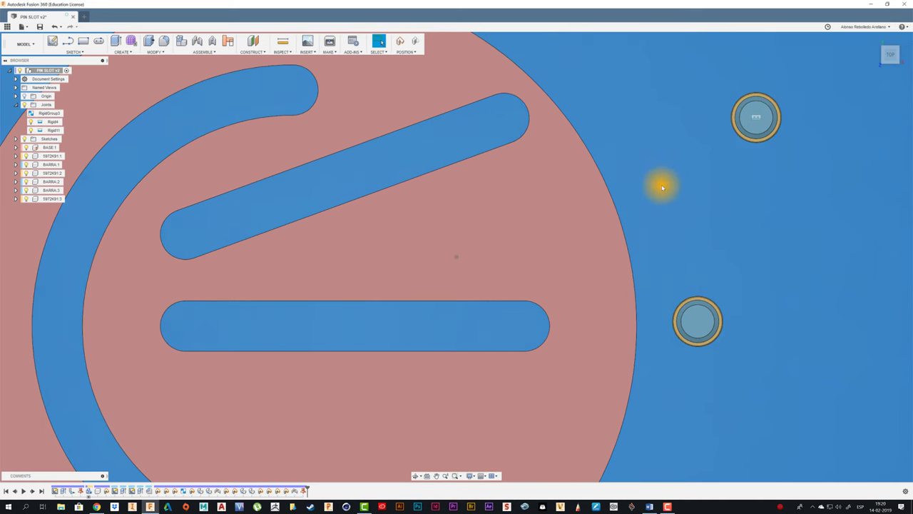
{"action": "mouse_move", "coordinate": [660, 186]}
{"action": "middle_mouse_down", "text": "shift"}
{"action": "mouse_move", "coordinate": [453, 164]}
{"action": "mouse_move", "coordinate": [377, 133]}
{"action": "middle_mouse_up", "text": "shift"}
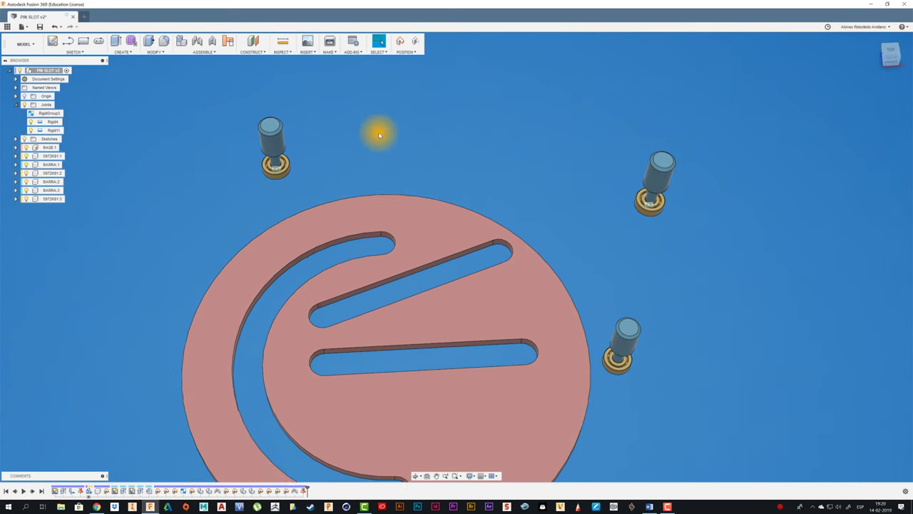
{"action": "left_click", "coordinate": [891, 54]}
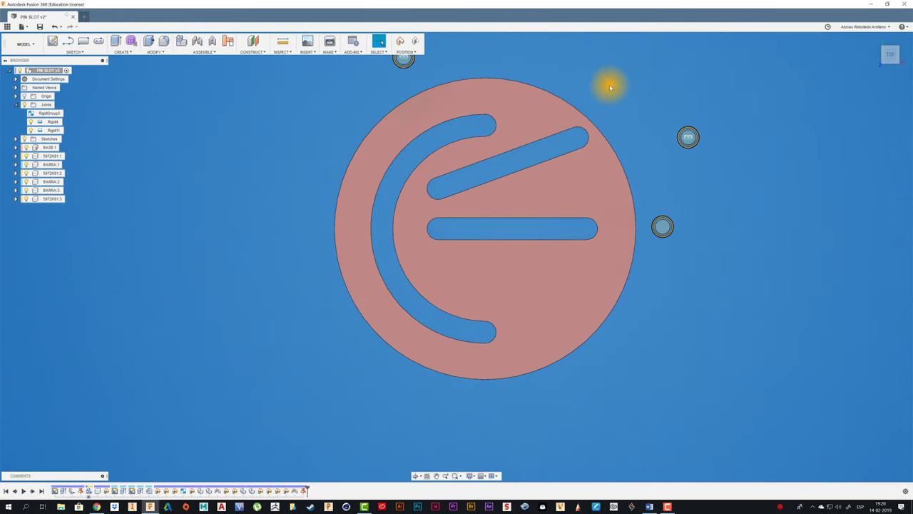
{"action": "scroll", "coordinate": [610, 85], "scroll_direction": "down", "scroll_amount": 2}
{"action": "scroll", "coordinate": [550, 147], "scroll_direction": "up", "scroll_amount": 1}
{"action": "scroll", "coordinate": [461, 122], "scroll_direction": "up", "scroll_amount": 1}
{"action": "scroll", "coordinate": [379, 127], "scroll_direction": "up", "scroll_amount": 2}
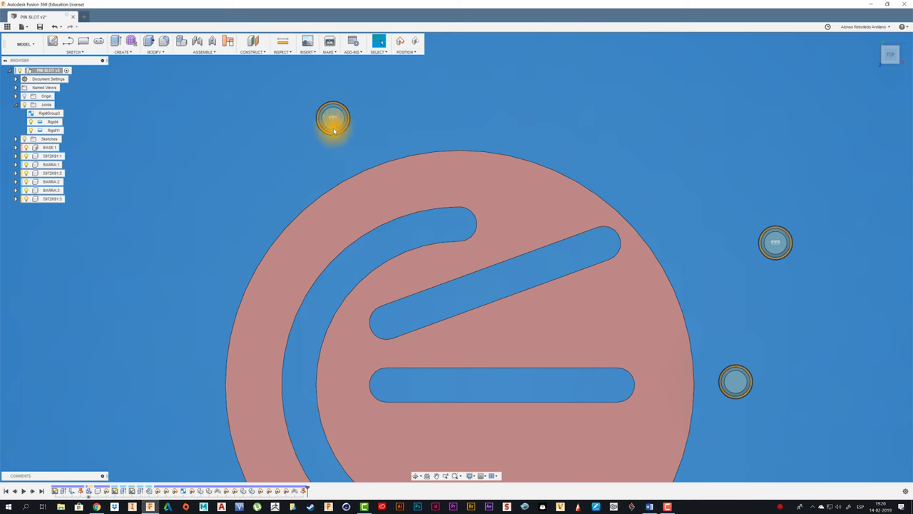
Step: Move a pin into the curved slot and tilt the view to show the disc's thickness
{"action": "mouse_move", "coordinate": [332, 122]}
{"action": "left_mouse_down"}
{"action": "mouse_move", "coordinate": [371, 262]}
{"action": "mouse_move", "coordinate": [316, 312]}
{"action": "mouse_move", "coordinate": [302, 371]}
{"action": "mouse_move", "coordinate": [306, 326]}
{"action": "mouse_move", "coordinate": [471, 223]}
{"action": "mouse_move", "coordinate": [336, 305]}
{"action": "mouse_move", "coordinate": [279, 116]}
{"action": "left_mouse_up"}
{"action": "scroll", "coordinate": [669, 171], "scroll_direction": "down", "scroll_amount": 2}
{"action": "scroll", "coordinate": [678, 172], "scroll_direction": "down", "scroll_amount": 1}
{"action": "middle_click_drag", "start_coordinate": [681, 172], "coordinate": [552, 133], "text": "shift"}
{"action": "scroll", "coordinate": [550, 131], "scroll_direction": "up", "scroll_amount": 2}
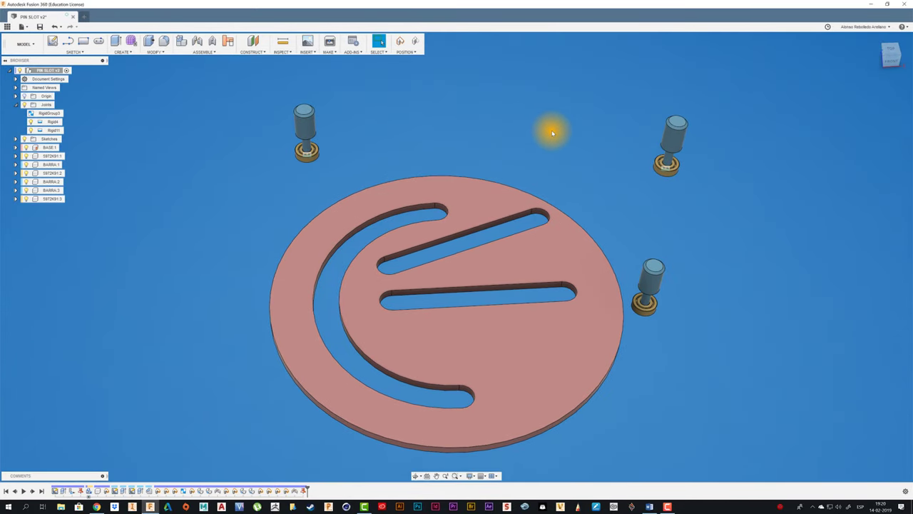
Step: Start a joint without capturing positions, set motion to Pin-slot, and pick the right pin's bearing
{"action": "key", "text": "j"}
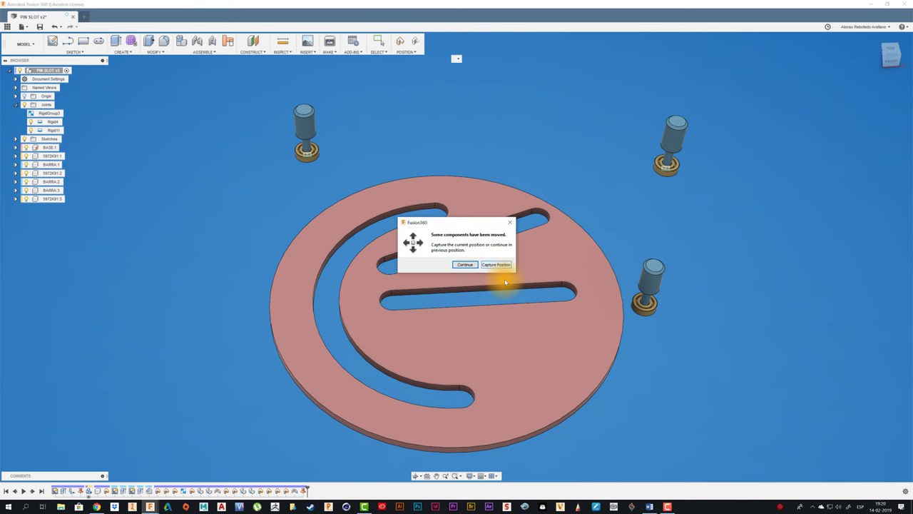
{"action": "left_click", "coordinate": [500, 265]}
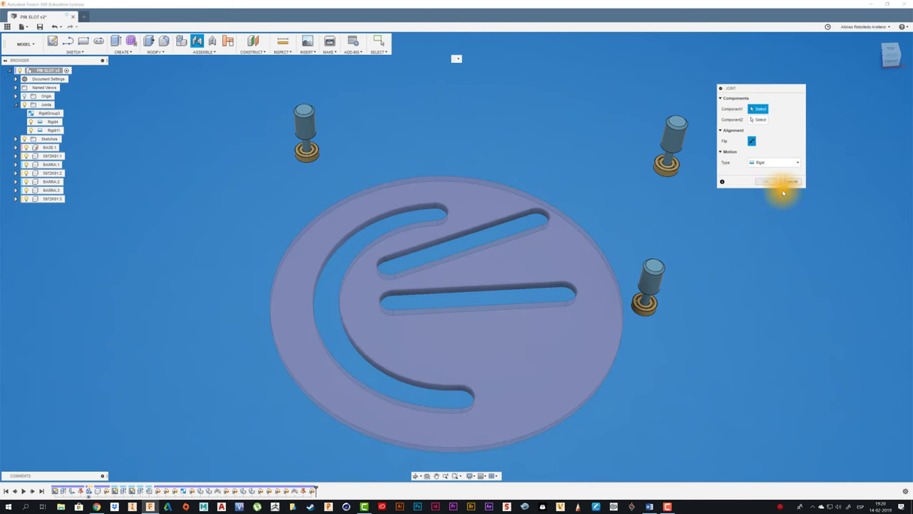
{"action": "left_click", "coordinate": [796, 164]}
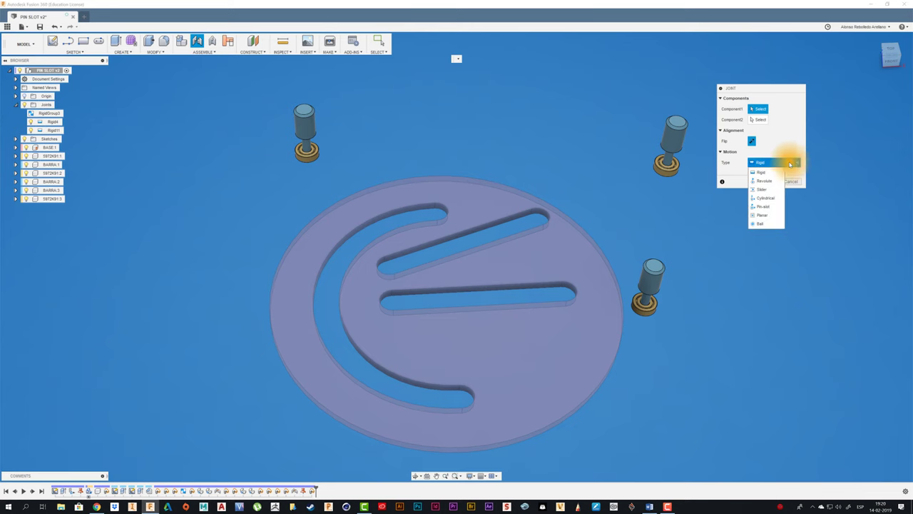
{"action": "left_click", "coordinate": [773, 209]}
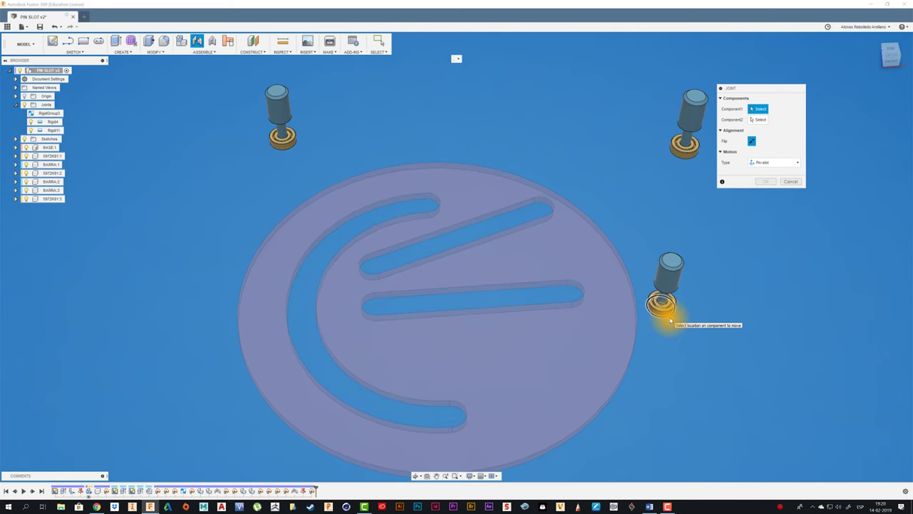
{"action": "left_click", "coordinate": [669, 319]}
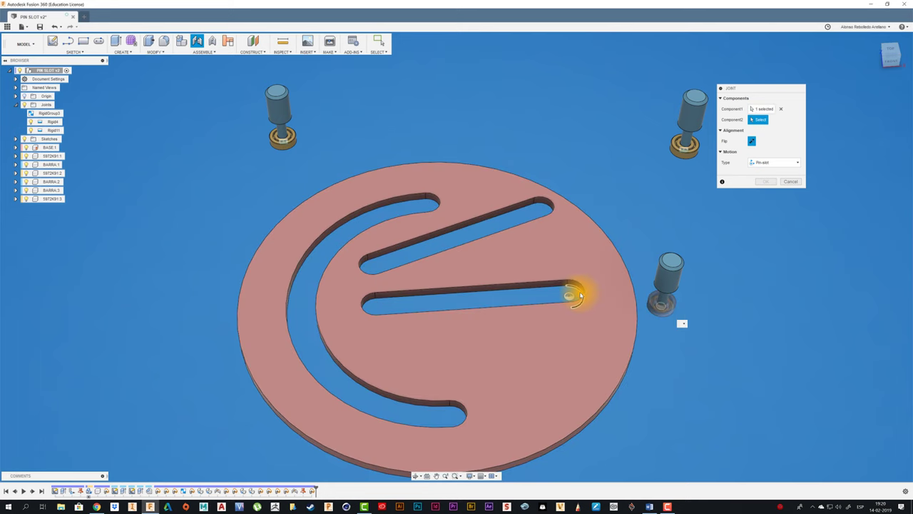
Step: Attach the bearing to the straight slot's end, sliding along the X Axis, and confirm
{"action": "left_click", "coordinate": [579, 296]}
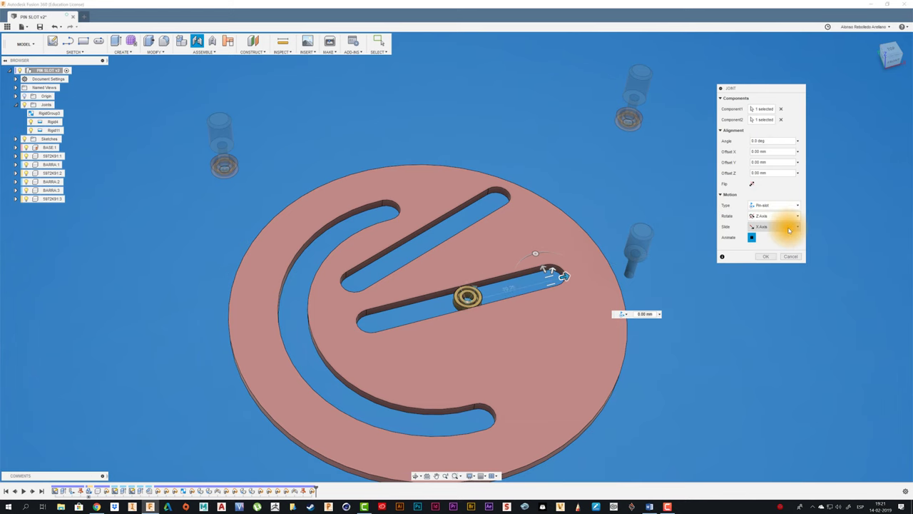
{"action": "left_click", "coordinate": [762, 245]}
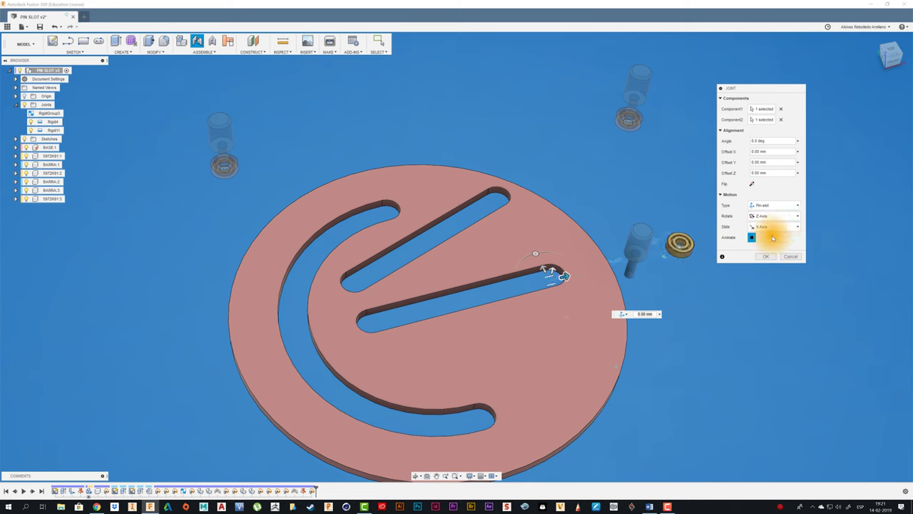
{"action": "left_click", "coordinate": [786, 229]}
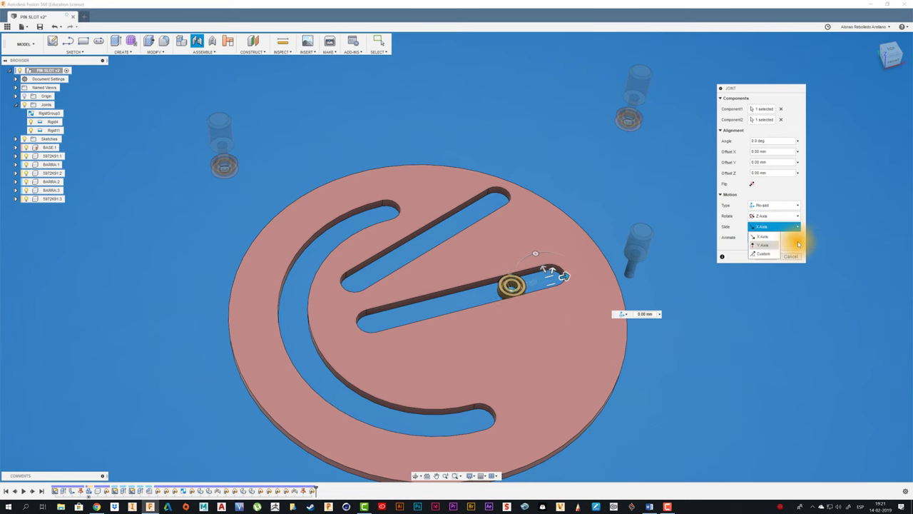
{"action": "left_click", "coordinate": [762, 236]}
{"action": "left_click", "coordinate": [751, 237]}
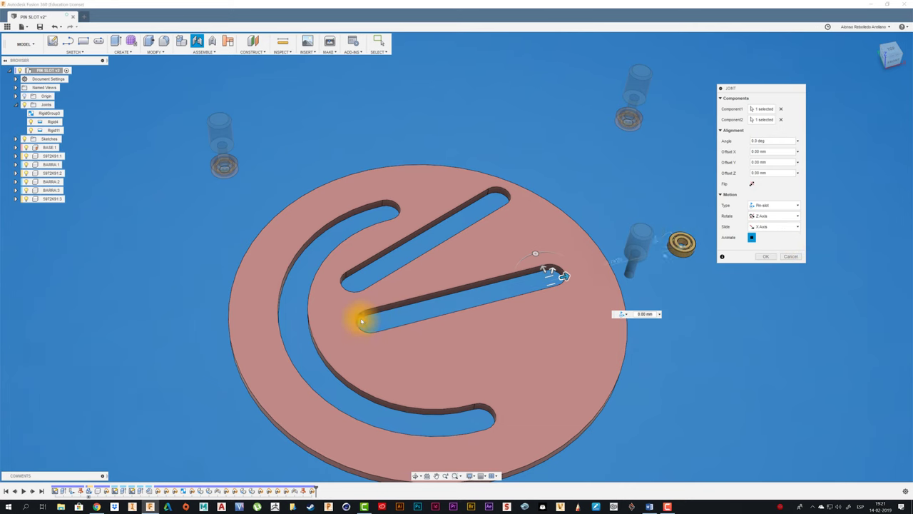
{"action": "left_click", "coordinate": [766, 257]}
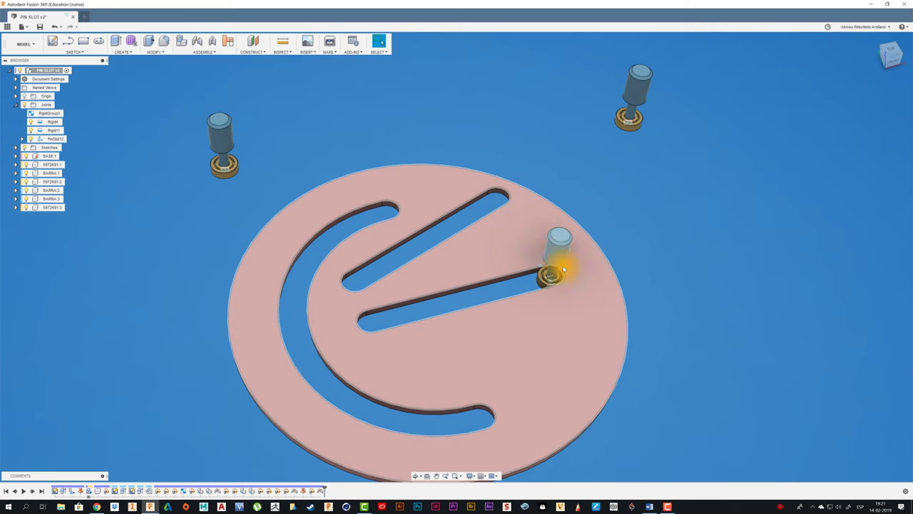
Step: Slide the jointed pin between both ends of the lower straight slot, leaving it partway along
{"action": "mouse_move", "coordinate": [555, 257]}
{"action": "left_mouse_down"}
{"action": "mouse_move", "coordinate": [421, 289]}
{"action": "mouse_move", "coordinate": [468, 287]}
{"action": "left_mouse_up"}
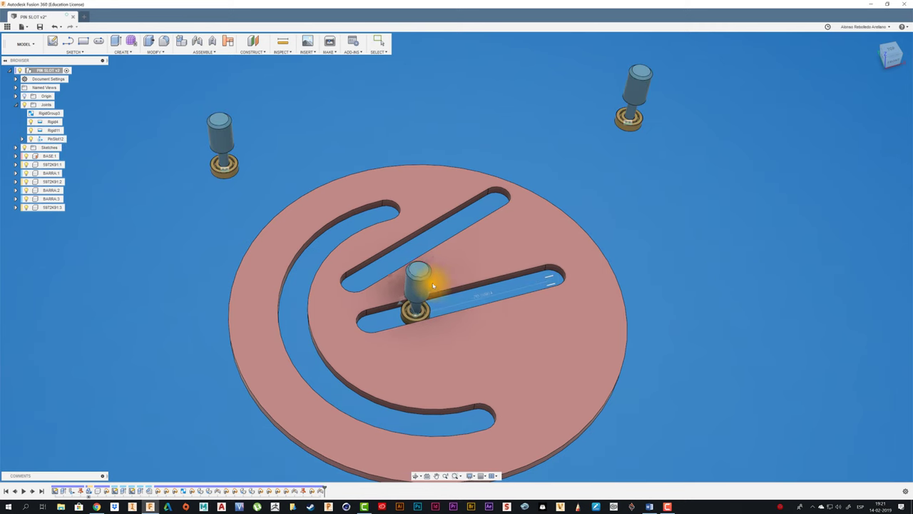
{"action": "scroll", "coordinate": [468, 287], "scroll_direction": "up", "scroll_amount": 2}
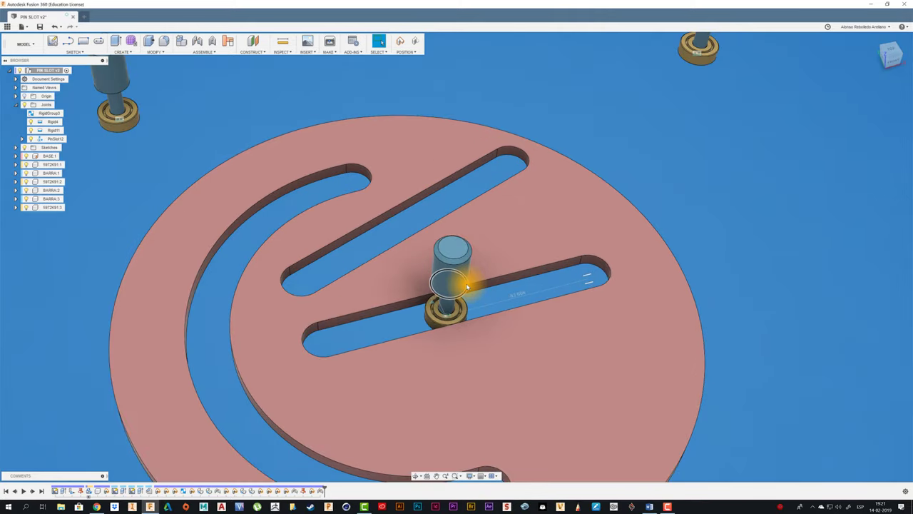
{"action": "scroll", "coordinate": [462, 277], "scroll_direction": "up", "scroll_amount": 3}
{"action": "scroll", "coordinate": [500, 286], "scroll_direction": "up", "scroll_amount": 2}
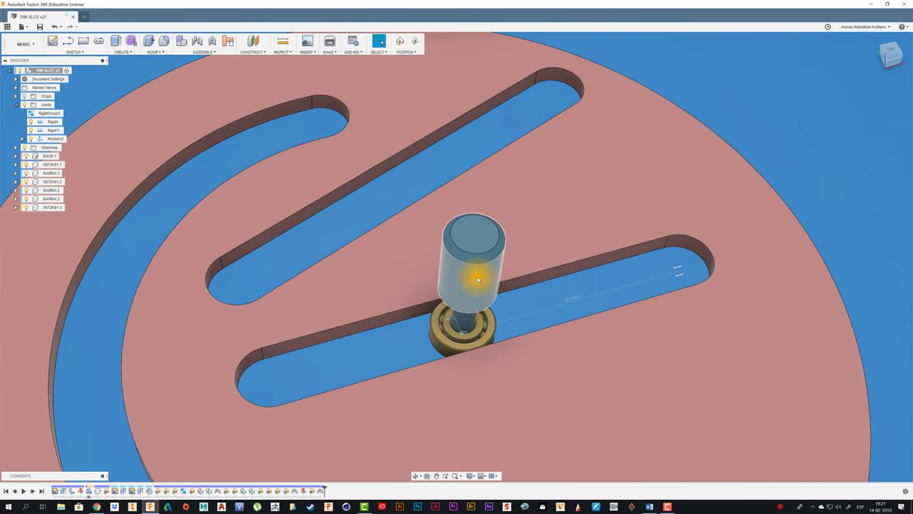
{"action": "mouse_move", "coordinate": [473, 276]}
{"action": "left_mouse_down"}
{"action": "mouse_move", "coordinate": [706, 251]}
{"action": "mouse_move", "coordinate": [618, 263]}
{"action": "left_mouse_up"}
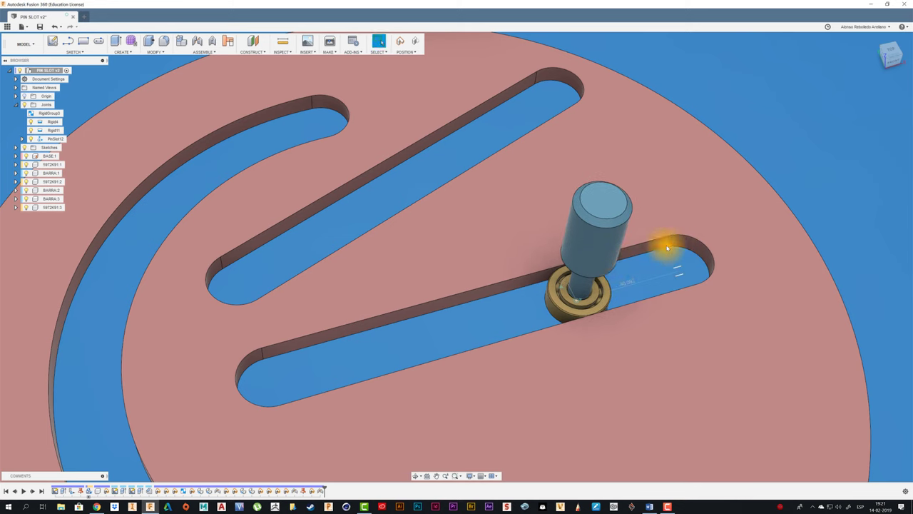
{"action": "left_click_drag", "start_coordinate": [595, 241], "coordinate": [279, 333]}
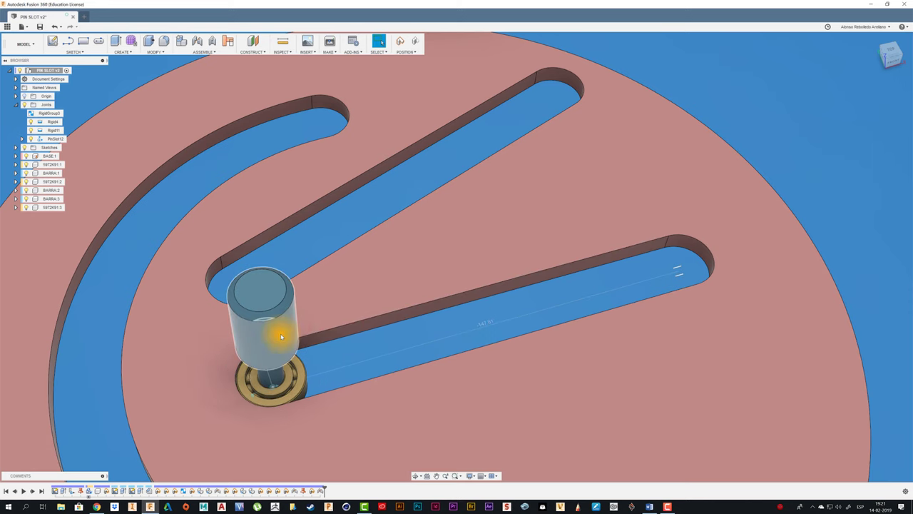
{"action": "mouse_move", "coordinate": [286, 307]}
{"action": "left_mouse_down"}
{"action": "mouse_move", "coordinate": [723, 243]}
{"action": "mouse_move", "coordinate": [349, 322]}
{"action": "mouse_move", "coordinate": [715, 273]}
{"action": "mouse_move", "coordinate": [550, 271]}
{"action": "mouse_move", "coordinate": [551, 284]}
{"action": "left_mouse_up"}
{"action": "scroll", "coordinate": [551, 284], "scroll_direction": "down", "scroll_amount": 3}
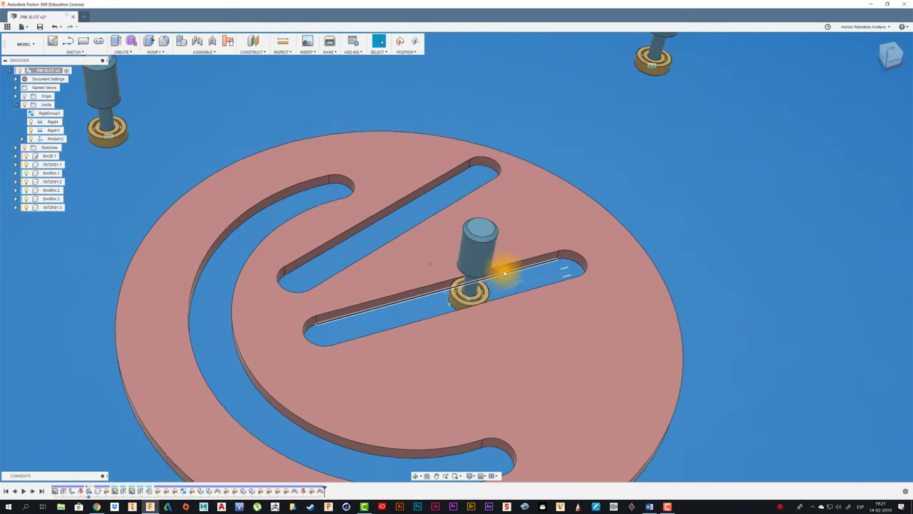
{"action": "scroll", "coordinate": [500, 265], "scroll_direction": "down", "scroll_amount": 2}
{"action": "mouse_move", "coordinate": [516, 249]}
{"action": "left_mouse_down"}
{"action": "mouse_move", "coordinate": [702, 218]}
{"action": "mouse_move", "coordinate": [391, 289]}
{"action": "mouse_move", "coordinate": [271, 306]}
{"action": "mouse_move", "coordinate": [542, 268]}
{"action": "mouse_move", "coordinate": [704, 229]}
{"action": "mouse_move", "coordinate": [445, 275]}
{"action": "mouse_move", "coordinate": [429, 287]}
{"action": "mouse_move", "coordinate": [487, 280]}
{"action": "left_mouse_up"}
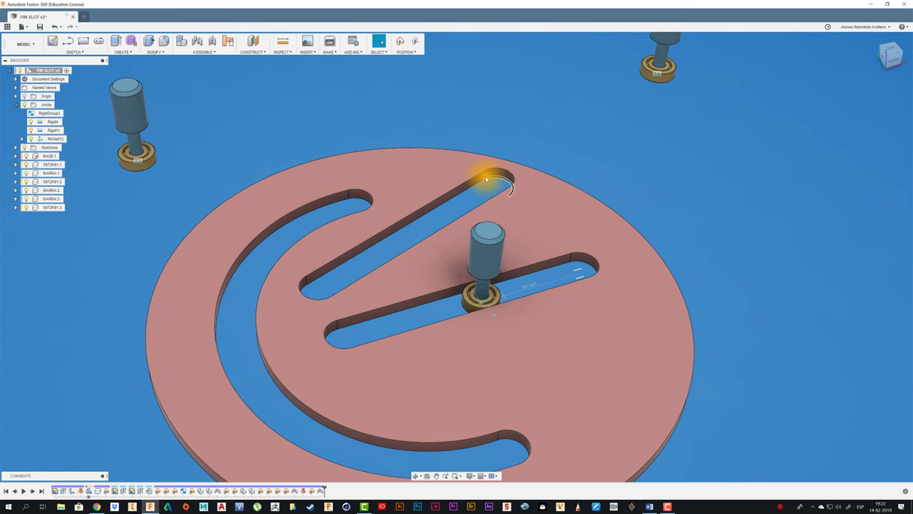
{"action": "mouse_move", "coordinate": [478, 254]}
{"action": "left_mouse_down"}
{"action": "mouse_move", "coordinate": [591, 229]}
{"action": "mouse_move", "coordinate": [347, 262]}
{"action": "mouse_move", "coordinate": [407, 240]}
{"action": "mouse_move", "coordinate": [549, 116]}
{"action": "left_mouse_up"}
{"action": "key", "text": "Escape"}
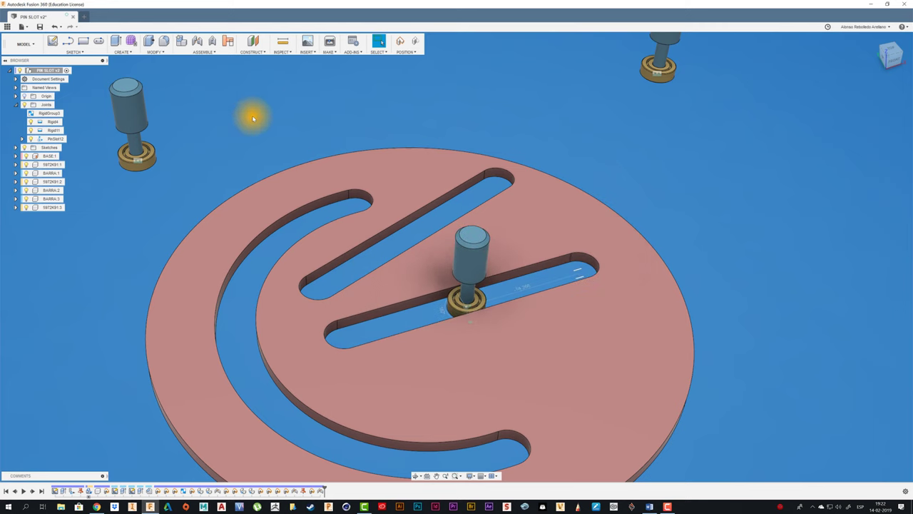
Step: Enable contact sets for the assembly
{"action": "left_click", "coordinate": [202, 53]}
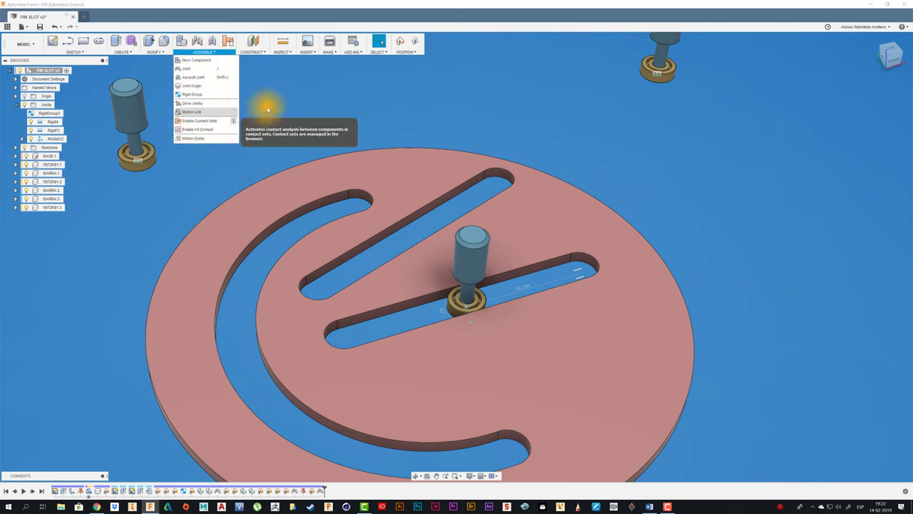
{"action": "left_click", "coordinate": [241, 49]}
{"action": "left_click", "coordinate": [228, 44]}
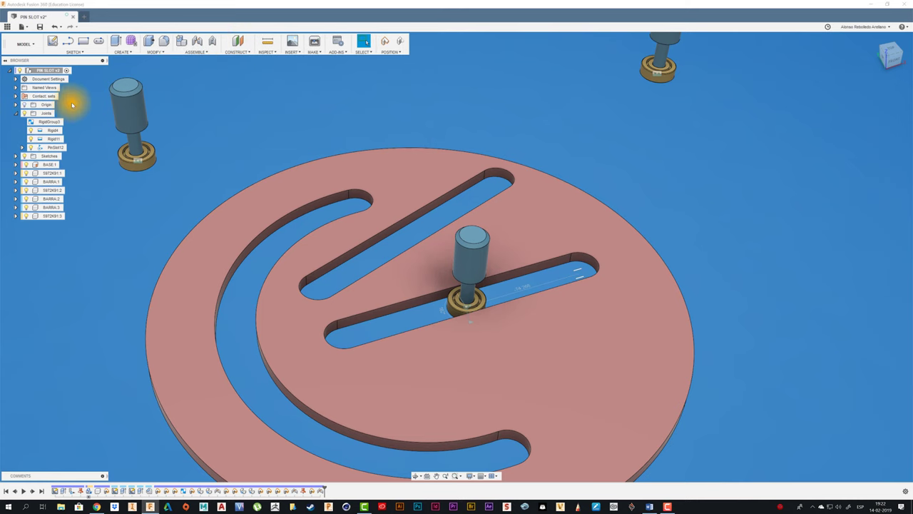
Step: Create a new contact set pairing the first pin's bearing with the pink disc
{"action": "right_click", "coordinate": [43, 99]}
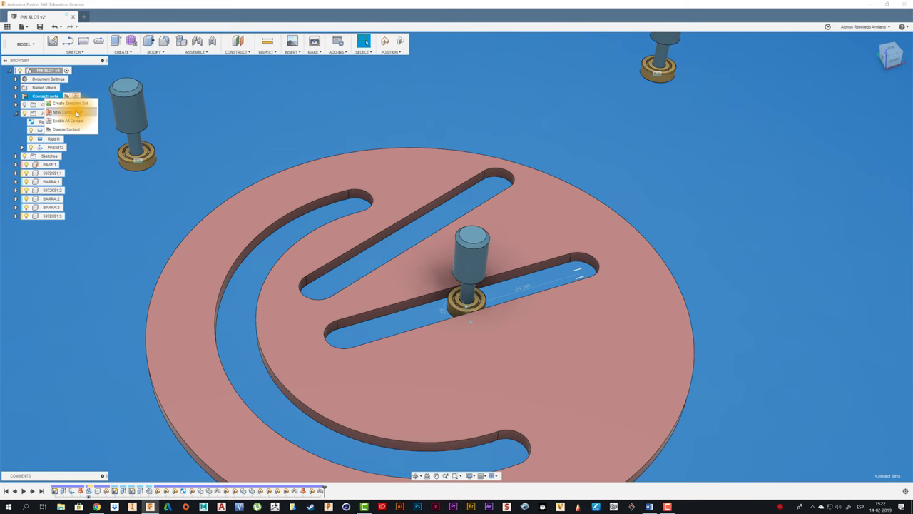
{"action": "left_click", "coordinate": [76, 113]}
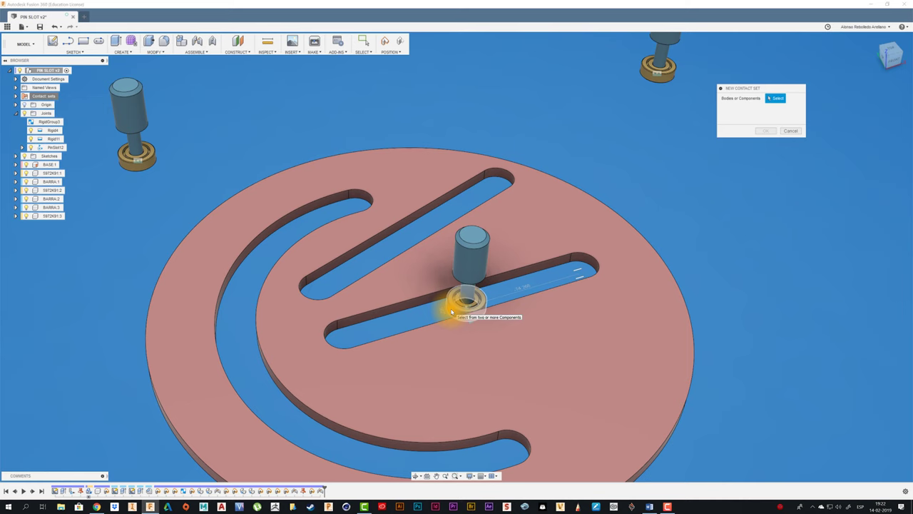
{"action": "left_click", "coordinate": [451, 311]}
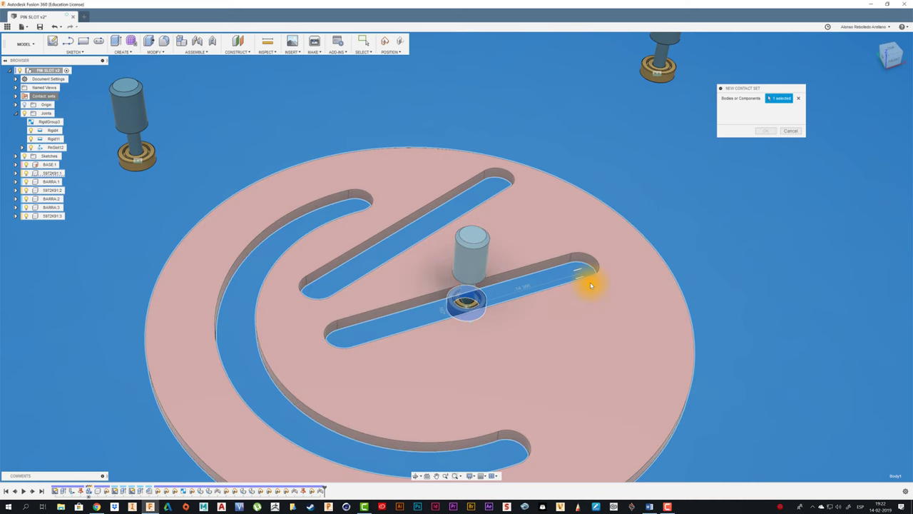
{"action": "left_click", "coordinate": [590, 286]}
{"action": "left_click", "coordinate": [765, 130]}
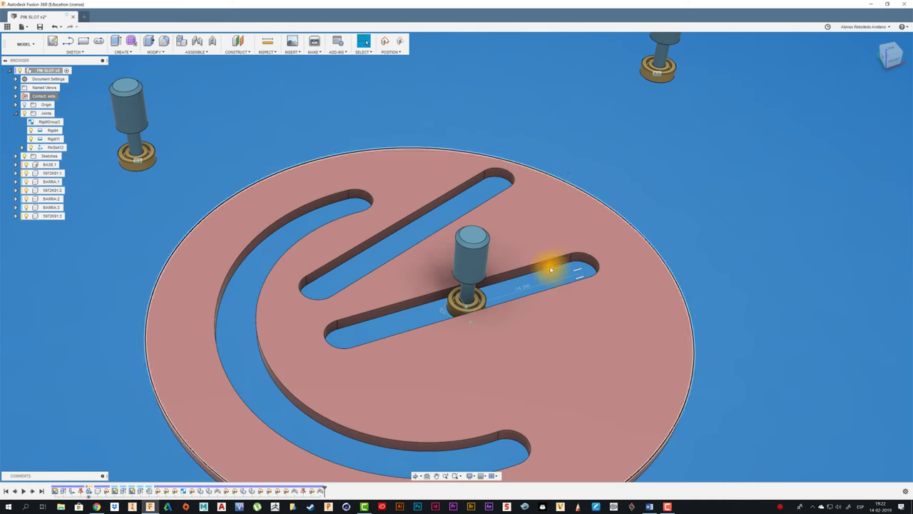
Step: Slide the pin back and forth along the lower slot to test contact, then adjust the zoom
{"action": "mouse_move", "coordinate": [469, 265]}
{"action": "left_mouse_down"}
{"action": "mouse_move", "coordinate": [604, 238]}
{"action": "mouse_move", "coordinate": [312, 279]}
{"action": "mouse_move", "coordinate": [458, 254]}
{"action": "left_mouse_up"}
{"action": "mouse_move", "coordinate": [582, 227]}
{"action": "left_mouse_down"}
{"action": "mouse_move", "coordinate": [347, 272]}
{"action": "mouse_move", "coordinate": [469, 254]}
{"action": "mouse_move", "coordinate": [496, 298]}
{"action": "mouse_move", "coordinate": [518, 240]}
{"action": "mouse_move", "coordinate": [607, 229]}
{"action": "mouse_move", "coordinate": [228, 279]}
{"action": "mouse_move", "coordinate": [498, 252]}
{"action": "mouse_move", "coordinate": [464, 244]}
{"action": "mouse_move", "coordinate": [506, 235]}
{"action": "mouse_move", "coordinate": [415, 261]}
{"action": "left_mouse_up"}
{"action": "scroll", "coordinate": [497, 299], "scroll_direction": "up", "scroll_amount": 3}
{"action": "scroll", "coordinate": [502, 303], "scroll_direction": "up", "scroll_amount": 2}
{"action": "scroll", "coordinate": [464, 245], "scroll_direction": "down", "scroll_amount": 4}
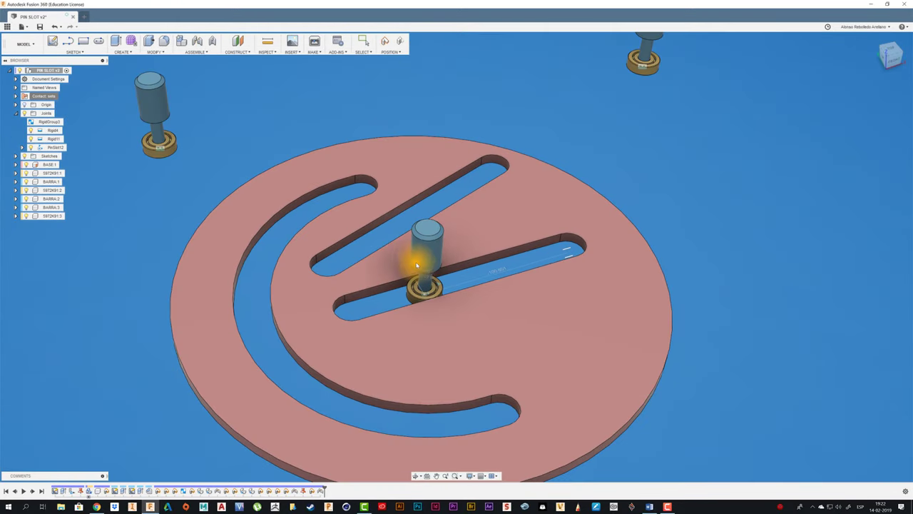
{"action": "scroll", "coordinate": [540, 189], "scroll_direction": "down", "scroll_amount": 2}
{"action": "scroll", "coordinate": [542, 189], "scroll_direction": "up", "scroll_amount": 3}
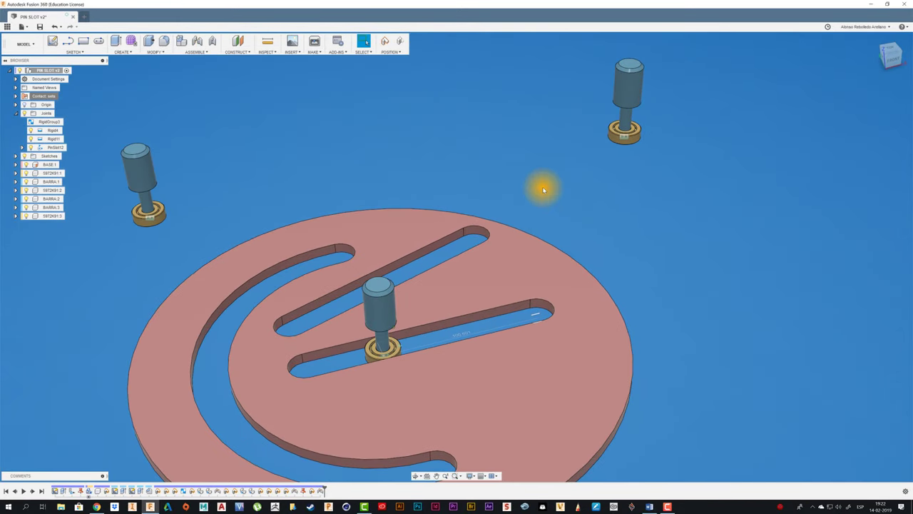
{"action": "scroll", "coordinate": [543, 189], "scroll_direction": "up", "scroll_amount": 1}
{"action": "scroll", "coordinate": [543, 189], "scroll_direction": "up", "scroll_amount": 1}
{"action": "scroll", "coordinate": [543, 189], "scroll_direction": "up", "scroll_amount": 1}
{"action": "scroll", "coordinate": [543, 189], "scroll_direction": "up", "scroll_amount": 1}
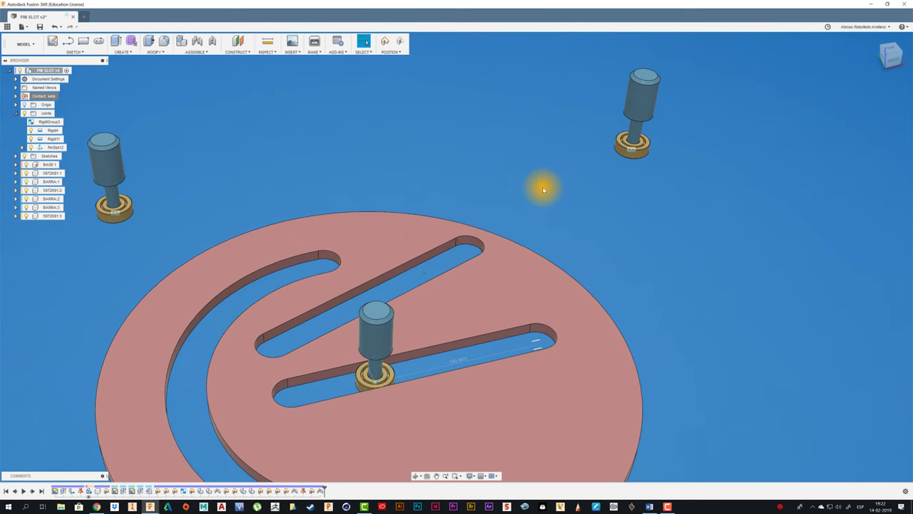
{"action": "scroll", "coordinate": [443, 185], "scroll_direction": "up", "scroll_amount": 1}
Step: Start a new joint from the second pin's bearing to the upper slot's end
{"action": "key", "text": "j"}
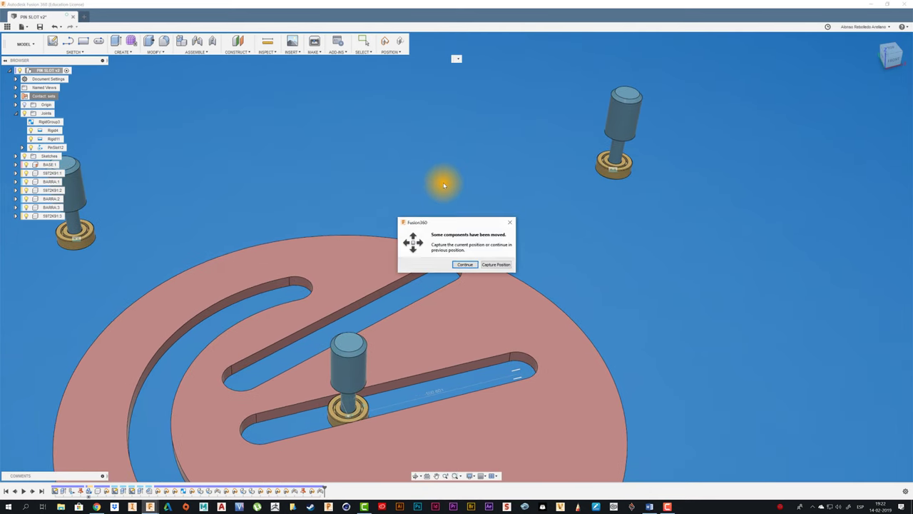
{"action": "left_click", "coordinate": [495, 264]}
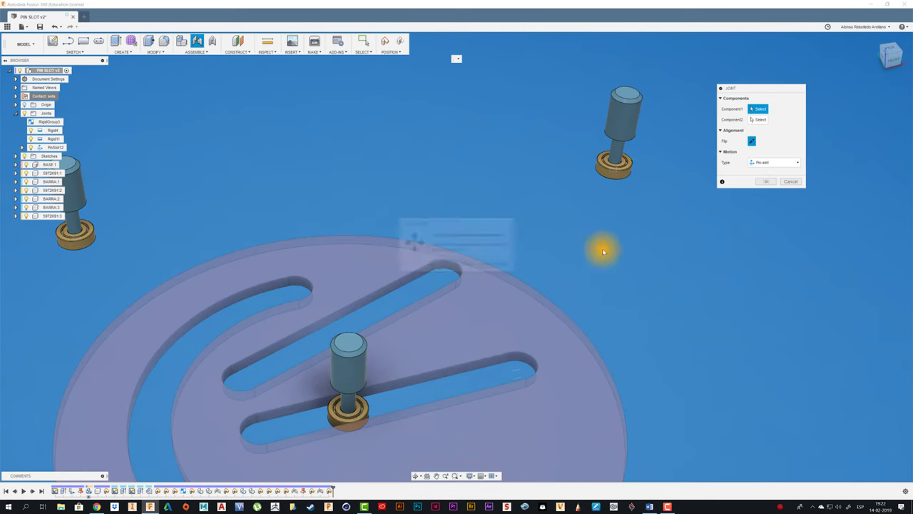
{"action": "left_click", "coordinate": [623, 181]}
{"action": "left_click", "coordinate": [443, 266]}
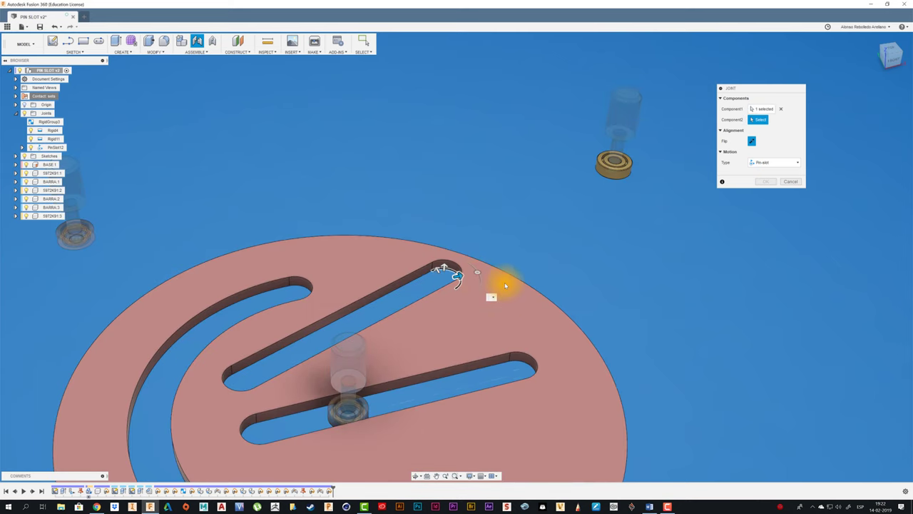
{"action": "middle_click_drag", "start_coordinate": [587, 287], "coordinate": [652, 257], "text": "shift"}
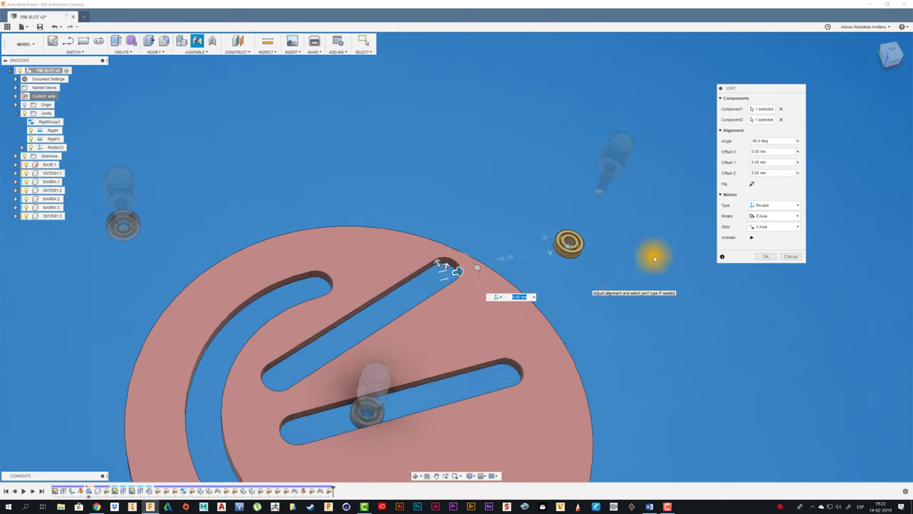
{"action": "left_click", "coordinate": [893, 51]}
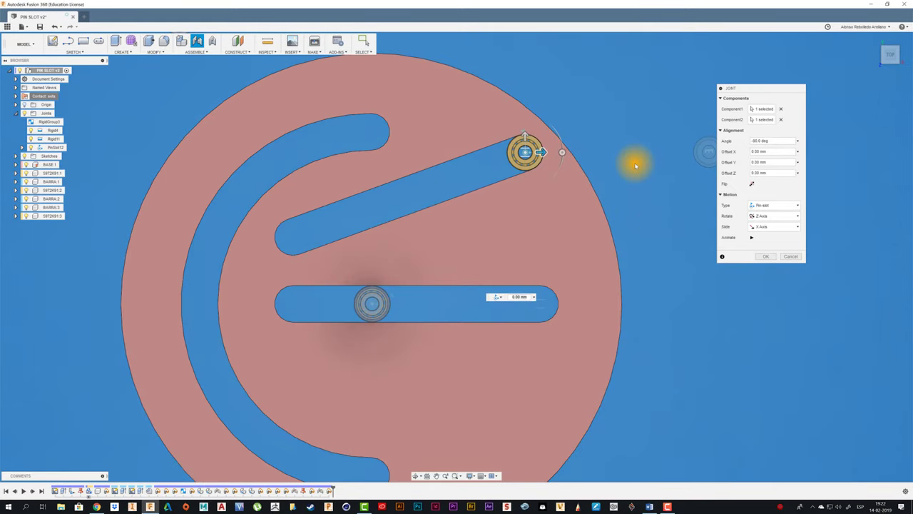
{"action": "middle_click_drag", "start_coordinate": [636, 166], "coordinate": [511, 244], "text": "shift"}
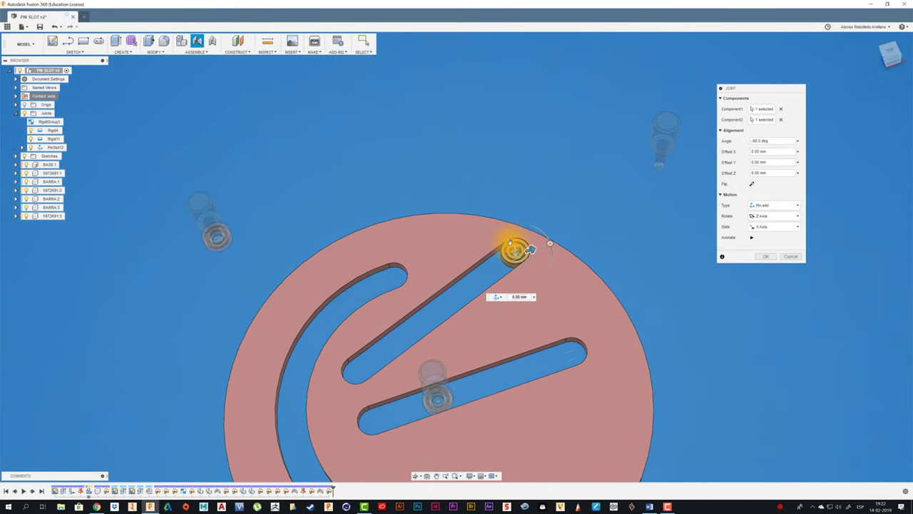
Step: Set a Custom slide direction along the upper slot edge, confirm, and slide the pin down
{"action": "left_click", "coordinate": [764, 249]}
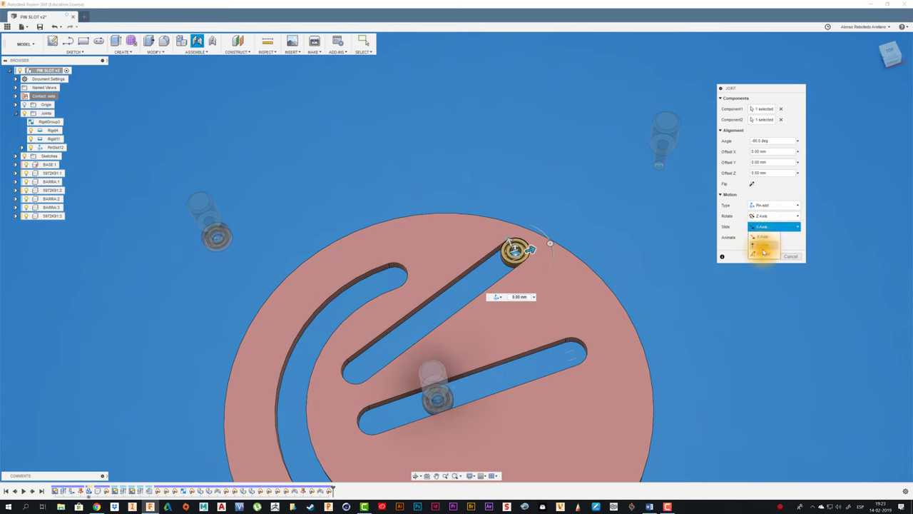
{"action": "left_click", "coordinate": [764, 248]}
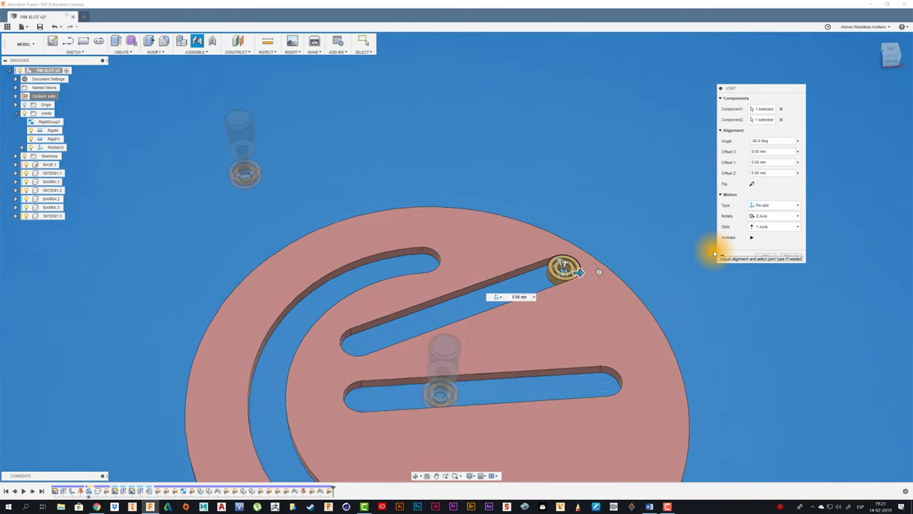
{"action": "left_click", "coordinate": [774, 227]}
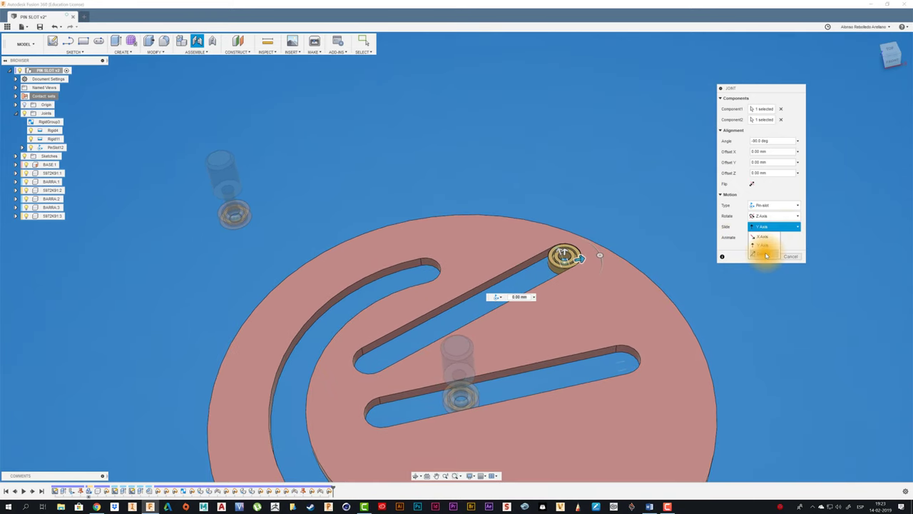
{"action": "left_click", "coordinate": [764, 254]}
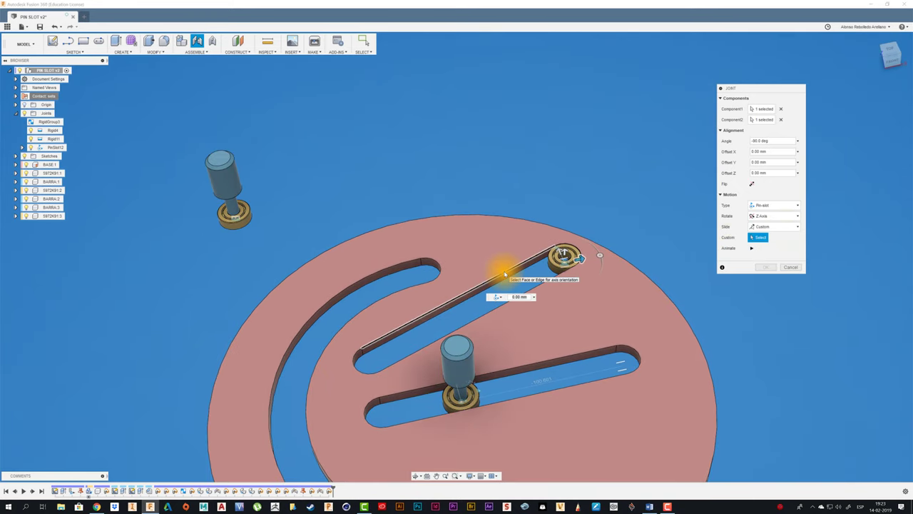
{"action": "left_click", "coordinate": [504, 274]}
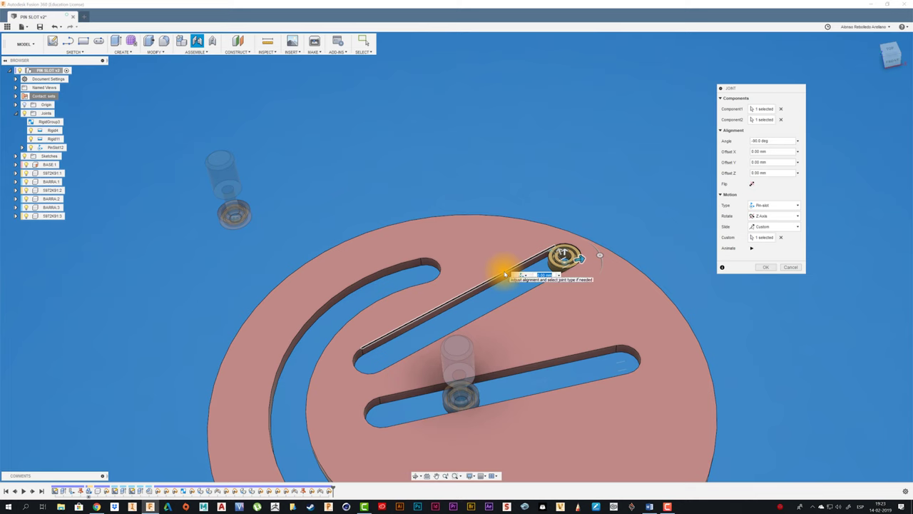
{"action": "left_click", "coordinate": [765, 268]}
{"action": "left_click_drag", "start_coordinate": [565, 233], "coordinate": [330, 323]}
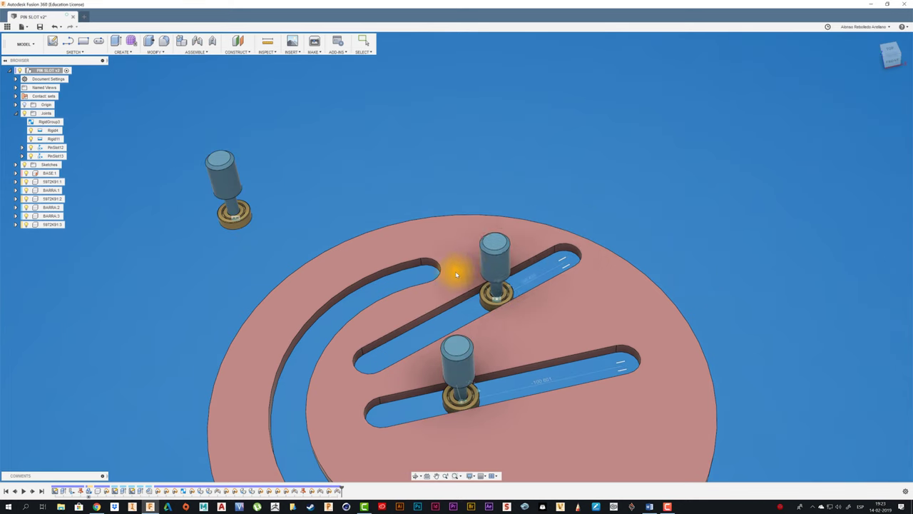
Step: Slide the upper and lower jointed pins through their slots to check their travel
{"action": "mouse_move", "coordinate": [470, 266]}
{"action": "left_mouse_down"}
{"action": "mouse_move", "coordinate": [567, 214]}
{"action": "mouse_move", "coordinate": [326, 321]}
{"action": "mouse_move", "coordinate": [552, 227]}
{"action": "mouse_move", "coordinate": [347, 326]}
{"action": "mouse_move", "coordinate": [495, 261]}
{"action": "mouse_move", "coordinate": [480, 272]}
{"action": "mouse_move", "coordinate": [482, 264]}
{"action": "left_mouse_up"}
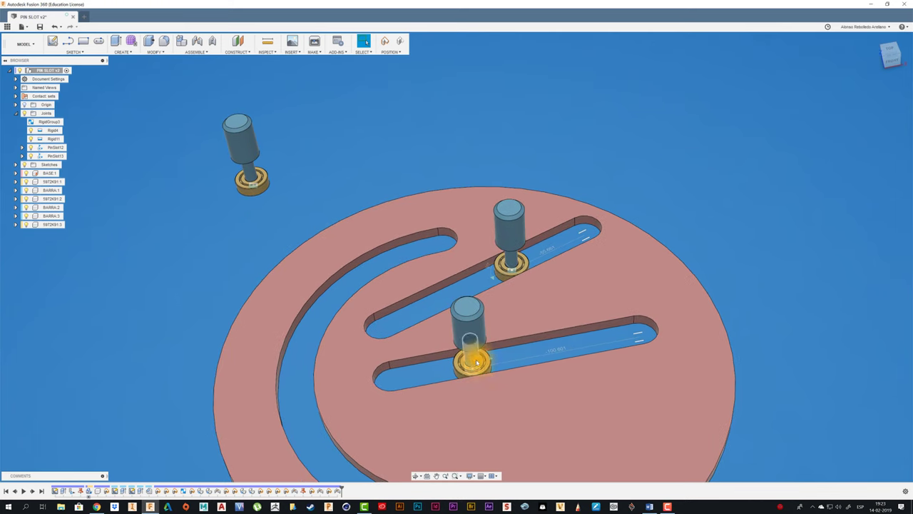
{"action": "mouse_move", "coordinate": [508, 221]}
{"action": "left_mouse_down"}
{"action": "mouse_move", "coordinate": [619, 197]}
{"action": "mouse_move", "coordinate": [432, 271]}
{"action": "mouse_move", "coordinate": [567, 230]}
{"action": "mouse_move", "coordinate": [407, 298]}
{"action": "mouse_move", "coordinate": [414, 307]}
{"action": "left_mouse_up"}
{"action": "mouse_move", "coordinate": [464, 337]}
{"action": "left_mouse_down"}
{"action": "mouse_move", "coordinate": [649, 316]}
{"action": "mouse_move", "coordinate": [440, 326]}
{"action": "mouse_move", "coordinate": [565, 322]}
{"action": "left_mouse_up"}
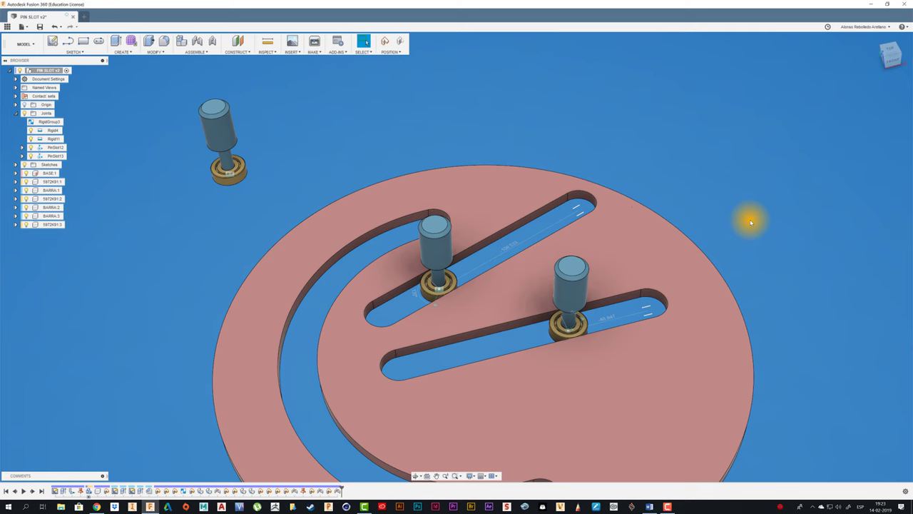
{"action": "scroll", "coordinate": [751, 222], "scroll_direction": "down", "scroll_amount": 2}
{"action": "scroll", "coordinate": [751, 222], "scroll_direction": "down", "scroll_amount": 1}
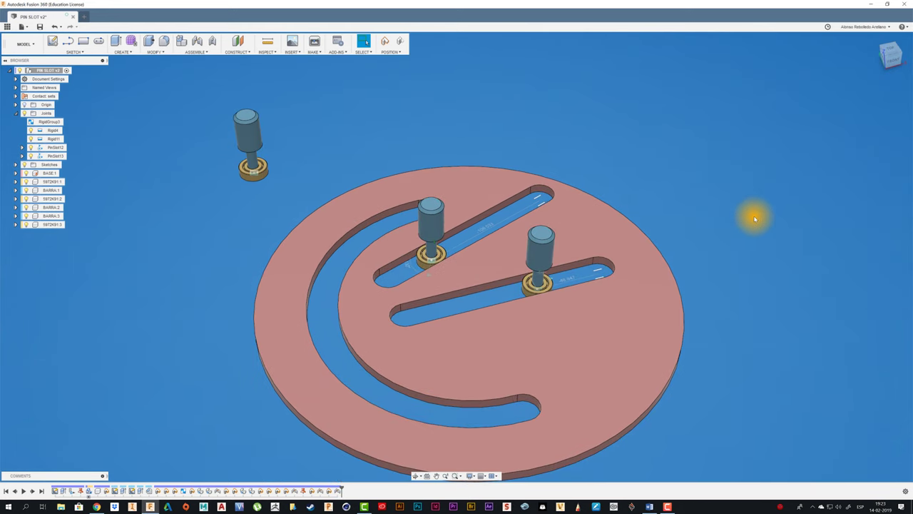
{"action": "mouse_move", "coordinate": [550, 252]}
{"action": "left_mouse_down"}
{"action": "mouse_move", "coordinate": [573, 241]}
{"action": "mouse_move", "coordinate": [475, 261]}
{"action": "mouse_move", "coordinate": [539, 262]}
{"action": "mouse_move", "coordinate": [544, 233]}
{"action": "left_mouse_up"}
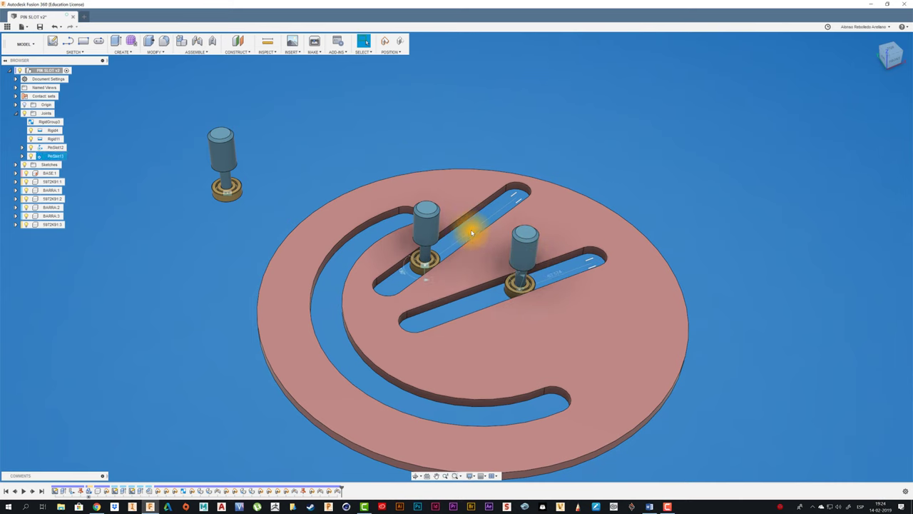
{"action": "mouse_move", "coordinate": [472, 233]}
{"action": "left_mouse_down"}
{"action": "mouse_move", "coordinate": [436, 214]}
{"action": "mouse_move", "coordinate": [501, 193]}
{"action": "mouse_move", "coordinate": [421, 224]}
{"action": "mouse_move", "coordinate": [567, 186]}
{"action": "left_mouse_up"}
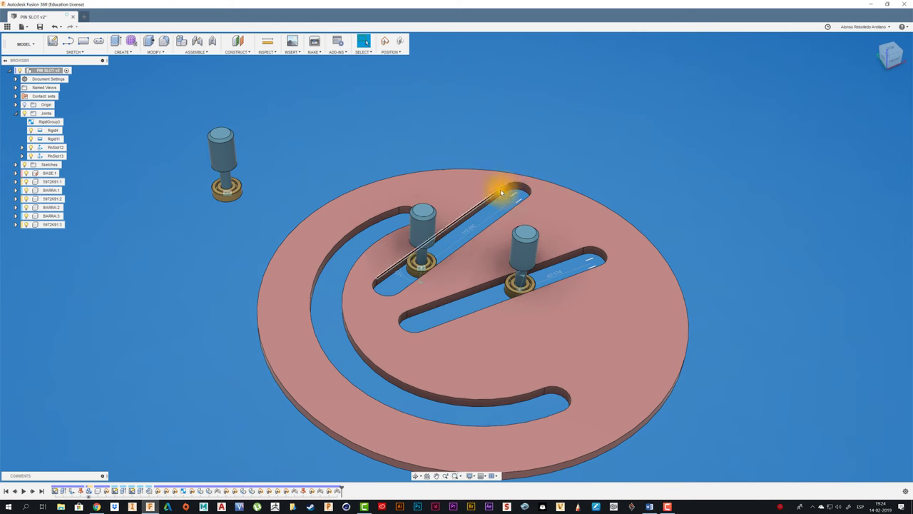
{"action": "left_click_drag", "start_coordinate": [502, 193], "coordinate": [474, 209]}
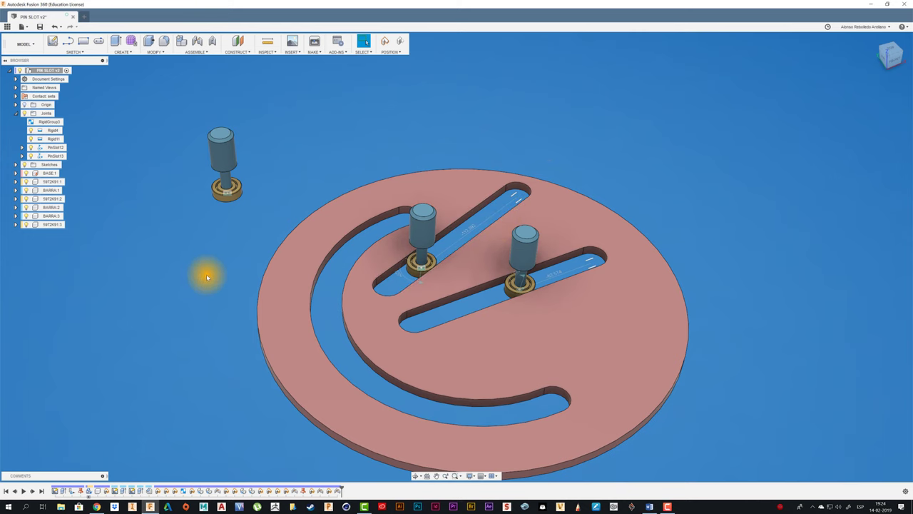
Step: Reposition the unjointed third pin slightly up and to the right
{"action": "mouse_move", "coordinate": [208, 277]}
{"action": "middle_mouse_down", "text": "shift"}
{"action": "mouse_move", "coordinate": [291, 231]}
{"action": "mouse_move", "coordinate": [310, 179]}
{"action": "middle_mouse_up", "text": "shift"}
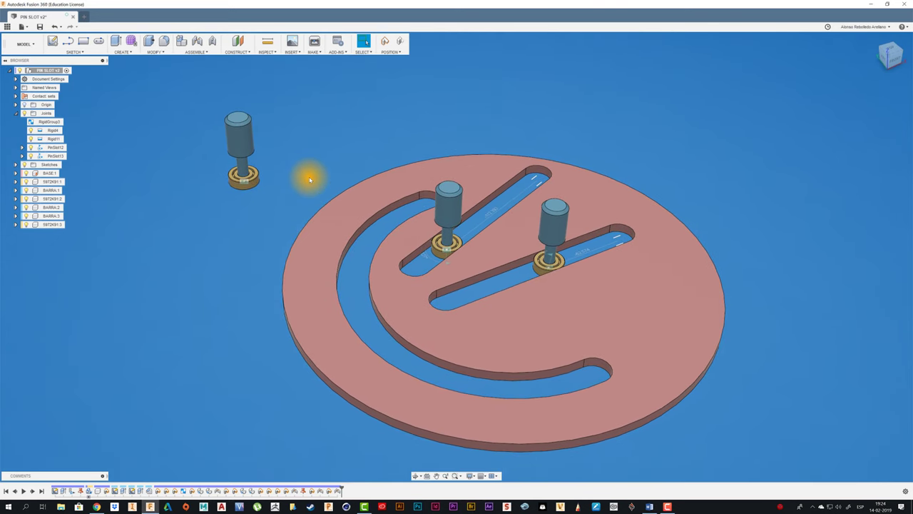
{"action": "mouse_move", "coordinate": [235, 134]}
{"action": "left_mouse_down"}
{"action": "mouse_move", "coordinate": [381, 106]}
{"action": "mouse_move", "coordinate": [240, 153]}
{"action": "left_mouse_up"}
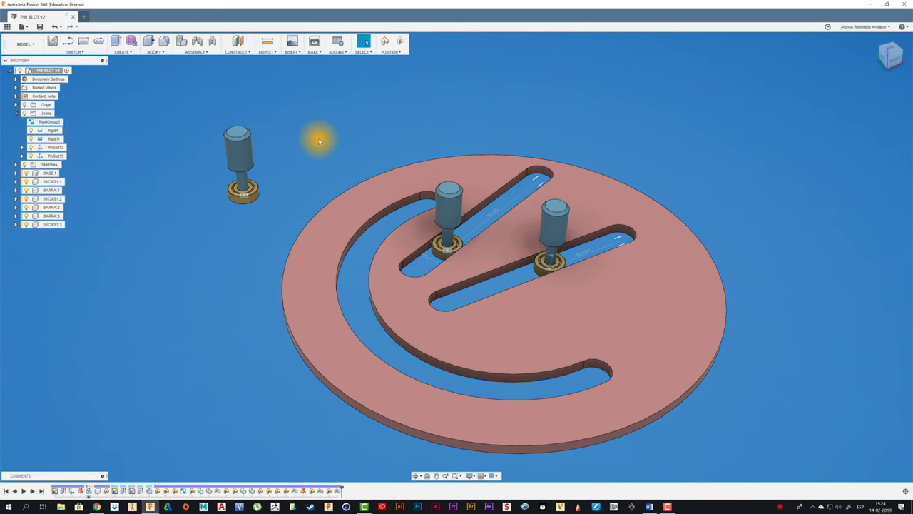
{"action": "left_click_drag", "start_coordinate": [239, 148], "coordinate": [290, 133]}
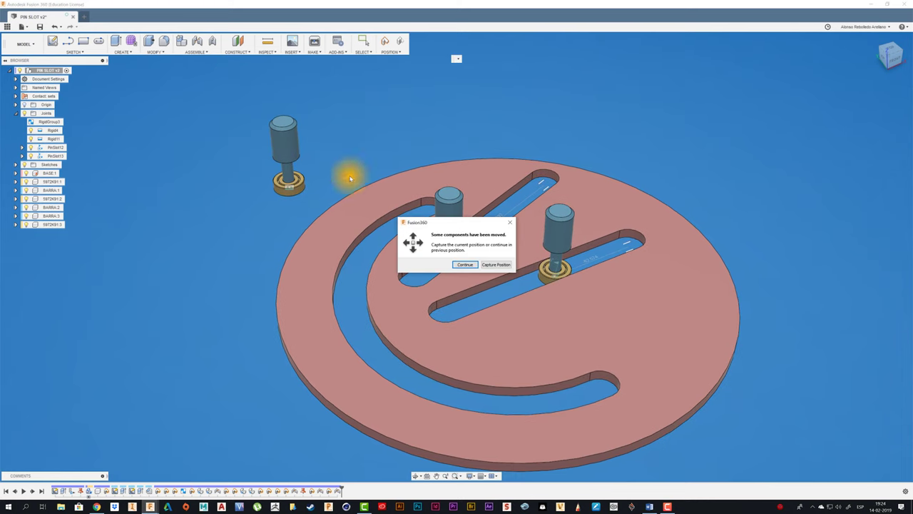
Step: Start a Planar joint with the third pin's bearing as the first component
{"action": "left_click", "coordinate": [503, 264]}
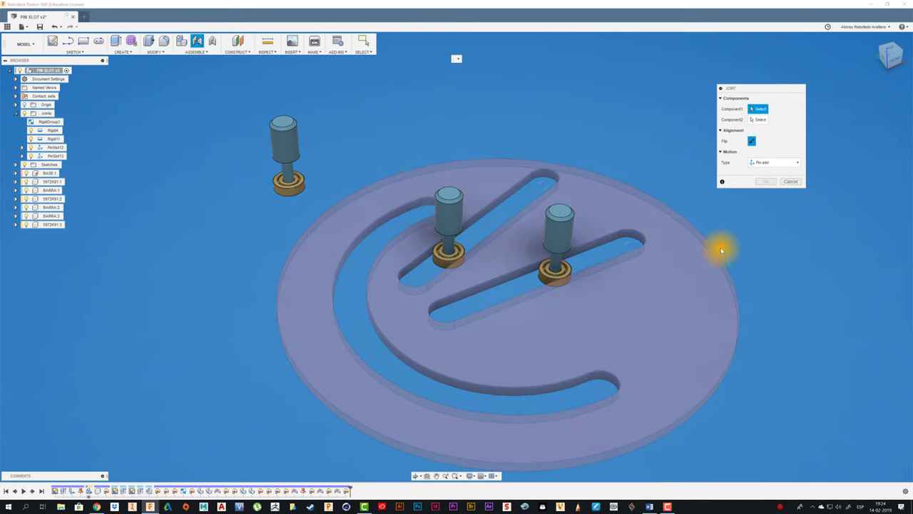
{"action": "left_click", "coordinate": [785, 162]}
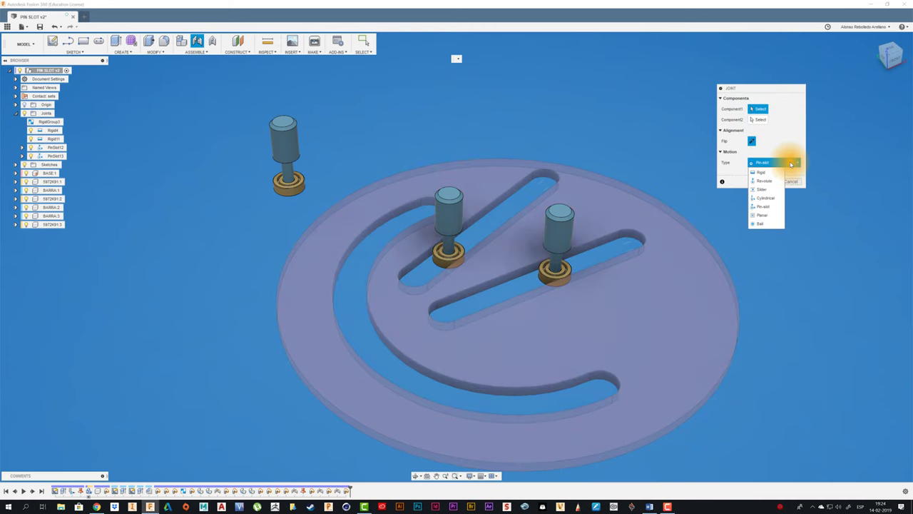
{"action": "left_click", "coordinate": [768, 219]}
{"action": "mouse_move", "coordinate": [373, 204]}
{"action": "middle_mouse_down", "text": "shift"}
{"action": "mouse_move", "coordinate": [296, 271]}
{"action": "mouse_move", "coordinate": [365, 376]}
{"action": "mouse_move", "coordinate": [549, 380]}
{"action": "middle_mouse_up", "text": "shift"}
{"action": "scroll", "coordinate": [549, 380], "scroll_direction": "up", "scroll_amount": 2}
{"action": "scroll", "coordinate": [603, 395], "scroll_direction": "up", "scroll_amount": 3}
{"action": "scroll", "coordinate": [699, 322], "scroll_direction": "up", "scroll_amount": 2}
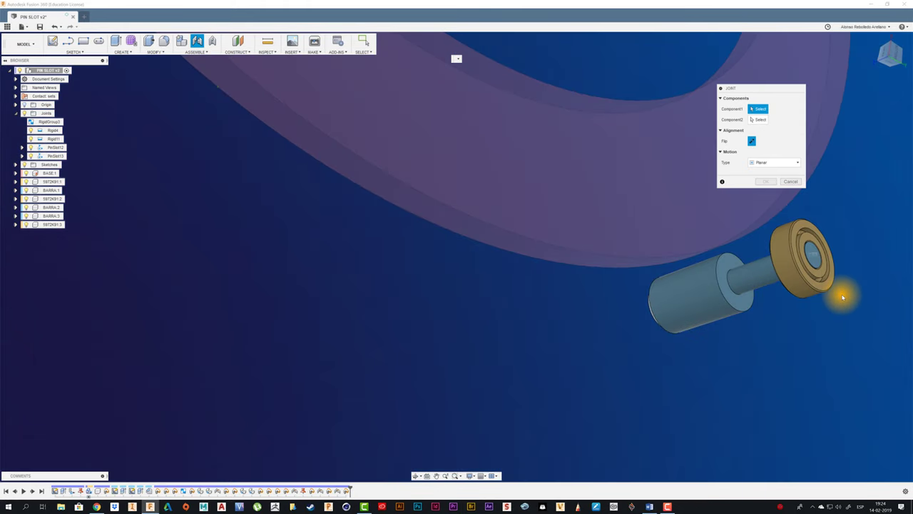
{"action": "left_click", "coordinate": [825, 293]}
{"action": "scroll", "coordinate": [713, 300], "scroll_direction": "down", "scroll_amount": 3}
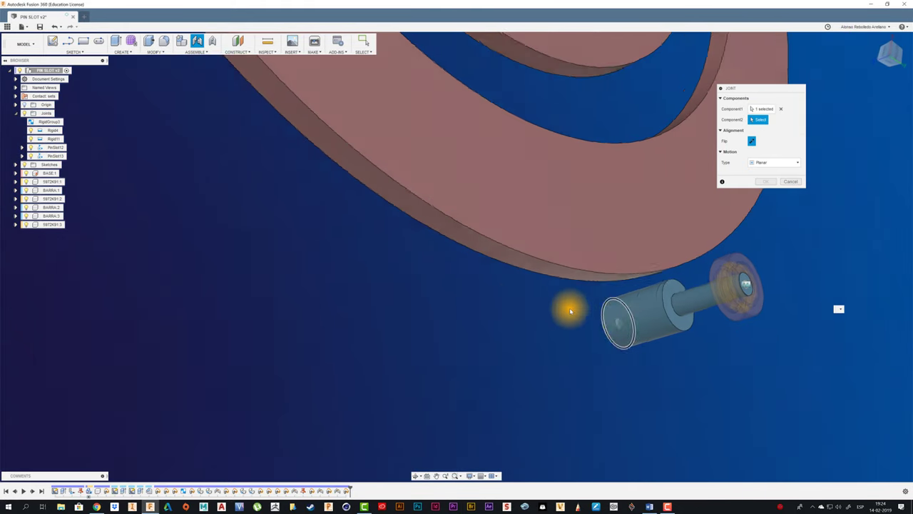
Step: Attach it to the curved slot's end, confirm, and slide the pin down the curved slot
{"action": "mouse_move", "coordinate": [571, 309]}
{"action": "middle_mouse_down", "text": "shift"}
{"action": "mouse_move", "coordinate": [492, 293]}
{"action": "mouse_move", "coordinate": [471, 298]}
{"action": "mouse_move", "coordinate": [479, 296]}
{"action": "middle_mouse_up", "text": "shift"}
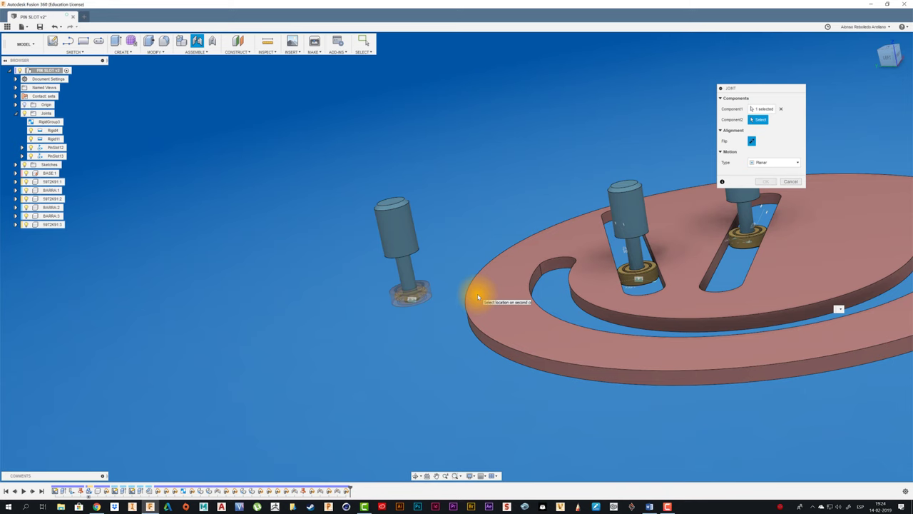
{"action": "mouse_move", "coordinate": [478, 297]}
{"action": "middle_mouse_down", "text": "shift"}
{"action": "mouse_move", "coordinate": [591, 310]}
{"action": "mouse_move", "coordinate": [573, 306]}
{"action": "mouse_move", "coordinate": [587, 303]}
{"action": "mouse_move", "coordinate": [584, 288]}
{"action": "middle_mouse_up", "text": "shift"}
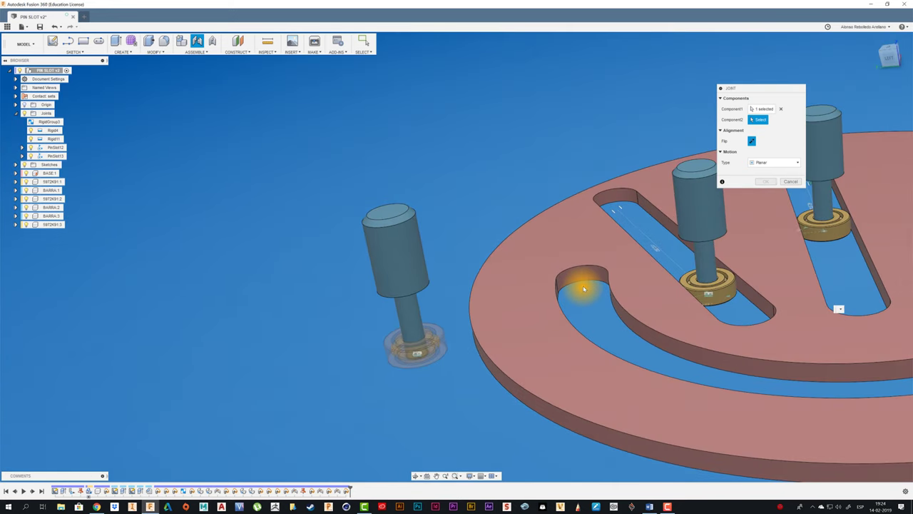
{"action": "left_click", "coordinate": [585, 285]}
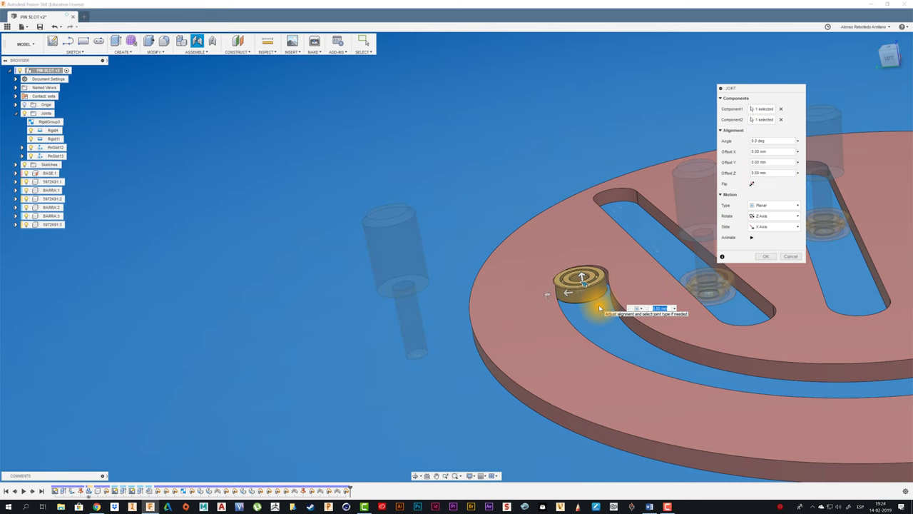
{"action": "mouse_move", "coordinate": [611, 306]}
{"action": "middle_mouse_down", "text": "shift"}
{"action": "mouse_move", "coordinate": [611, 281]}
{"action": "mouse_move", "coordinate": [591, 264]}
{"action": "mouse_move", "coordinate": [774, 261]}
{"action": "middle_mouse_up", "text": "shift"}
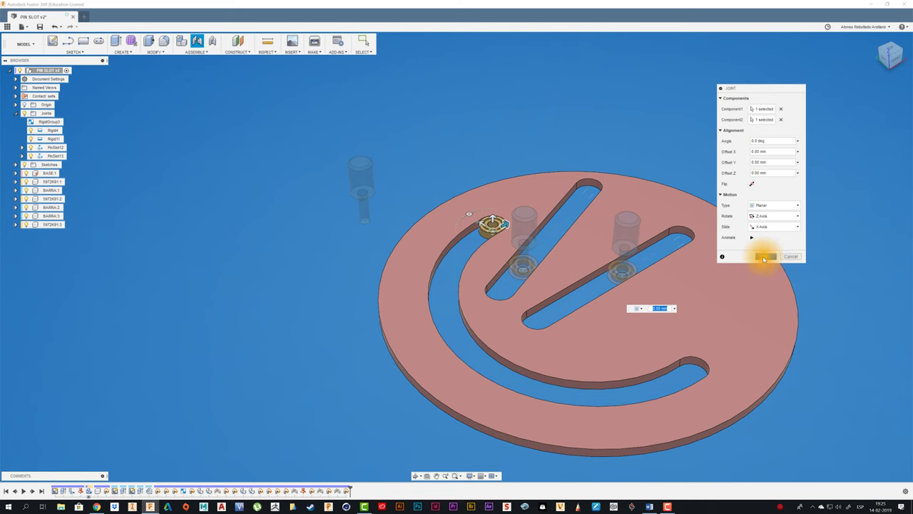
{"action": "left_click", "coordinate": [763, 256]}
{"action": "mouse_move", "coordinate": [434, 206]}
{"action": "left_mouse_down"}
{"action": "mouse_move", "coordinate": [411, 267]}
{"action": "mouse_move", "coordinate": [432, 322]}
{"action": "mouse_move", "coordinate": [546, 359]}
{"action": "mouse_move", "coordinate": [634, 347]}
{"action": "mouse_move", "coordinate": [568, 366]}
{"action": "mouse_move", "coordinate": [473, 342]}
{"action": "mouse_move", "coordinate": [453, 296]}
{"action": "mouse_move", "coordinate": [468, 249]}
{"action": "mouse_move", "coordinate": [522, 197]}
{"action": "mouse_move", "coordinate": [535, 198]}
{"action": "mouse_move", "coordinate": [471, 219]}
{"action": "mouse_move", "coordinate": [457, 317]}
{"action": "mouse_move", "coordinate": [570, 373]}
{"action": "mouse_move", "coordinate": [671, 372]}
{"action": "mouse_move", "coordinate": [492, 326]}
{"action": "mouse_move", "coordinate": [414, 285]}
{"action": "mouse_move", "coordinate": [402, 183]}
{"action": "mouse_move", "coordinate": [532, 136]}
{"action": "left_mouse_up"}
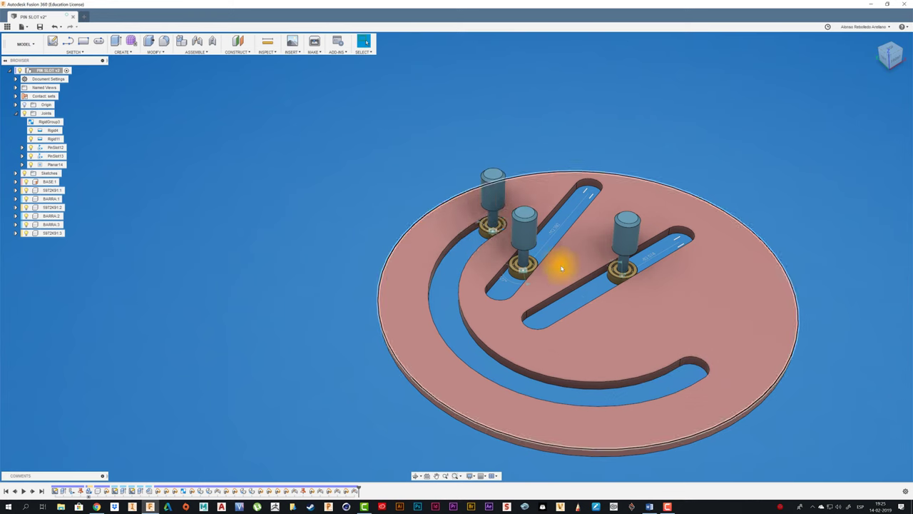
Step: Slide the middle pin along its straight slot and expand the four contact sets
{"action": "mouse_move", "coordinate": [526, 235]}
{"action": "left_mouse_down"}
{"action": "mouse_move", "coordinate": [593, 164]}
{"action": "mouse_move", "coordinate": [482, 287]}
{"action": "mouse_move", "coordinate": [589, 179]}
{"action": "mouse_move", "coordinate": [542, 230]}
{"action": "mouse_move", "coordinate": [588, 188]}
{"action": "left_mouse_up"}
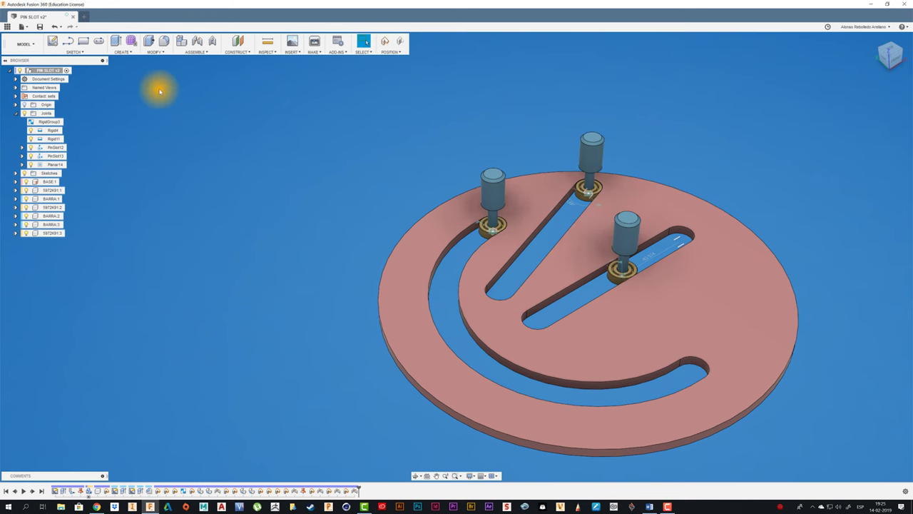
{"action": "left_click", "coordinate": [17, 96]}
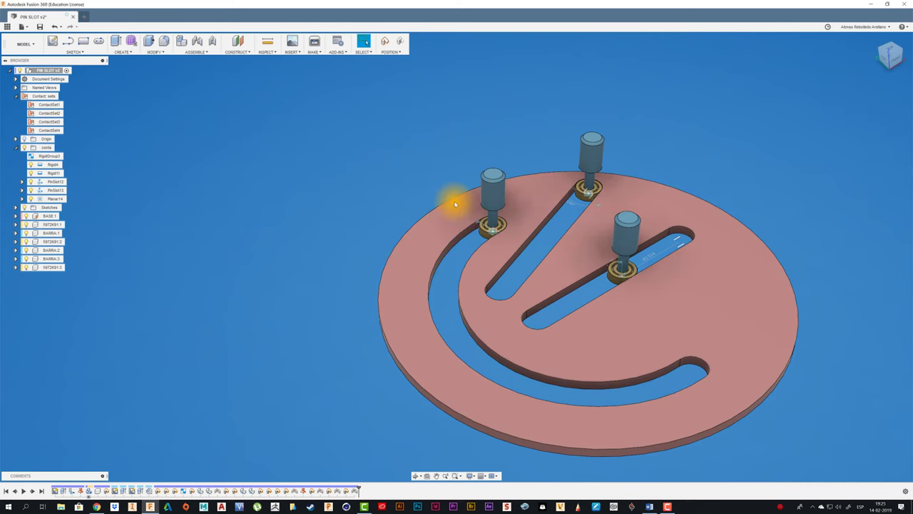
Step: Orbit the model to recheck the pins' positions in their slots with contact sets active
{"action": "mouse_move", "coordinate": [502, 200]}
{"action": "left_mouse_down"}
{"action": "mouse_move", "coordinate": [409, 182]}
{"action": "mouse_move", "coordinate": [515, 227]}
{"action": "mouse_move", "coordinate": [410, 261]}
{"action": "mouse_move", "coordinate": [534, 228]}
{"action": "mouse_move", "coordinate": [481, 253]}
{"action": "mouse_move", "coordinate": [473, 242]}
{"action": "left_mouse_up"}
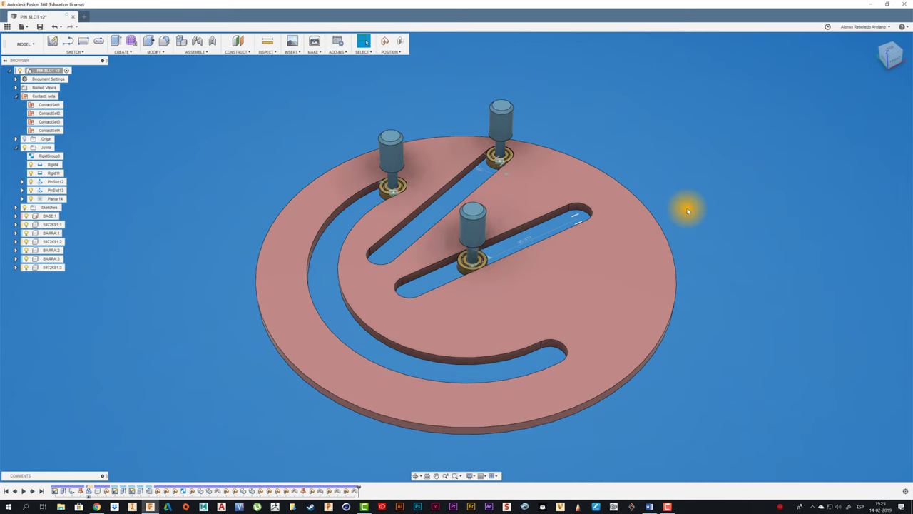